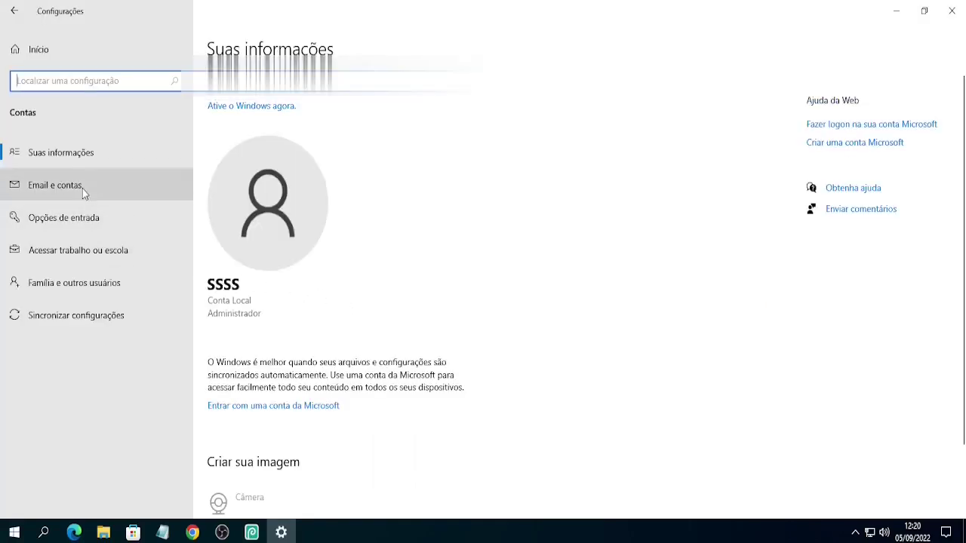
# - Open Sign-in options and expand the Senha entry showing no password is set
pyautogui.click(80, 224)
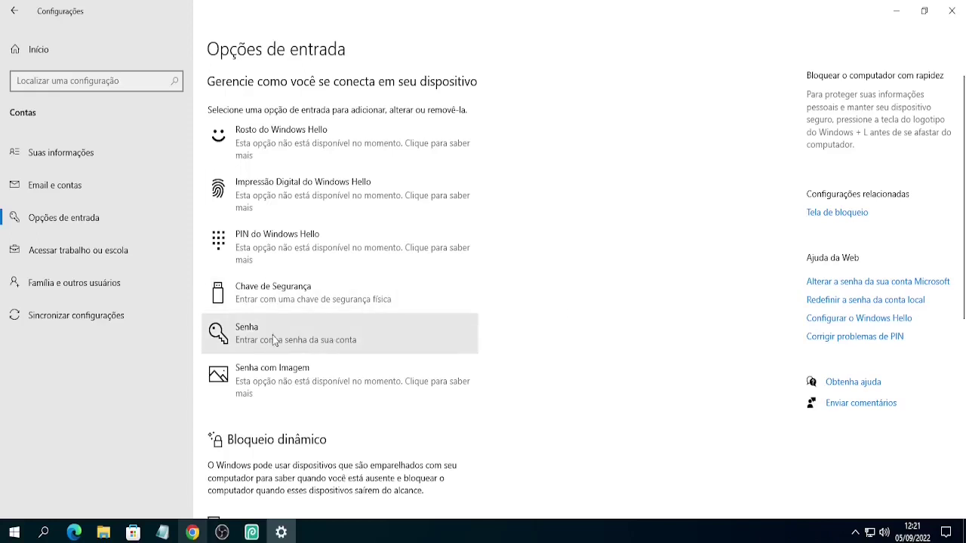
pyautogui.click(299, 339)
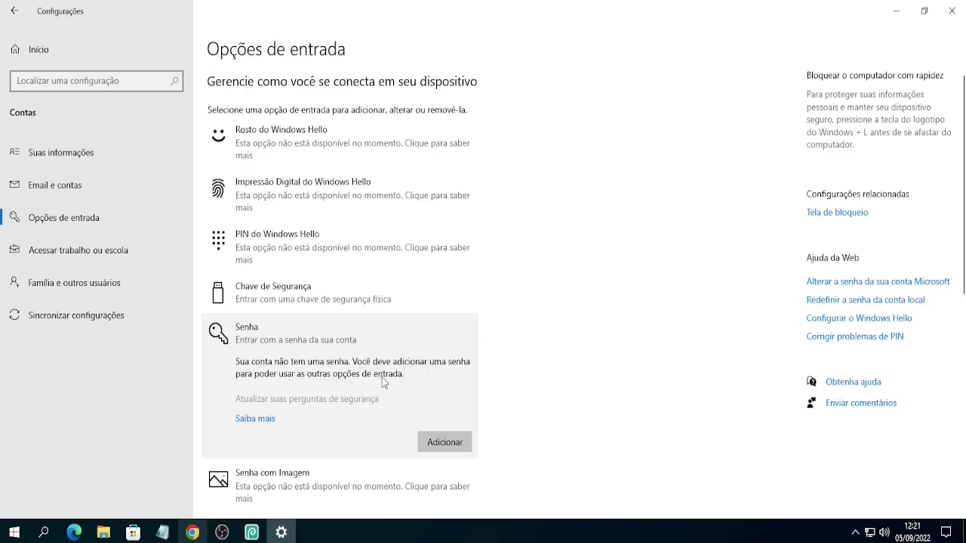
# - Create and confirm a new account password with the hint 'dica', then finish the wizard
pyautogui.click(445, 443)
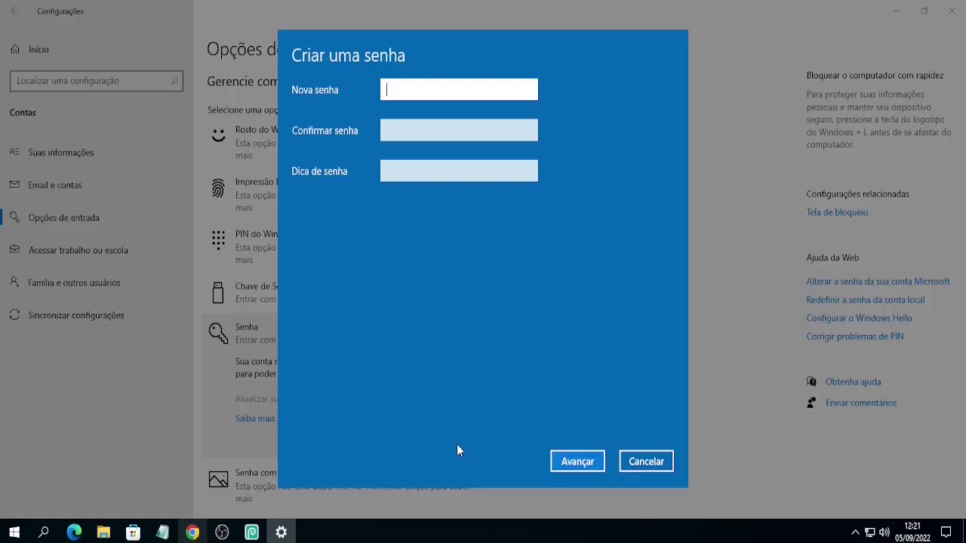
pyautogui.write('1234')
pyautogui.click(421, 131)
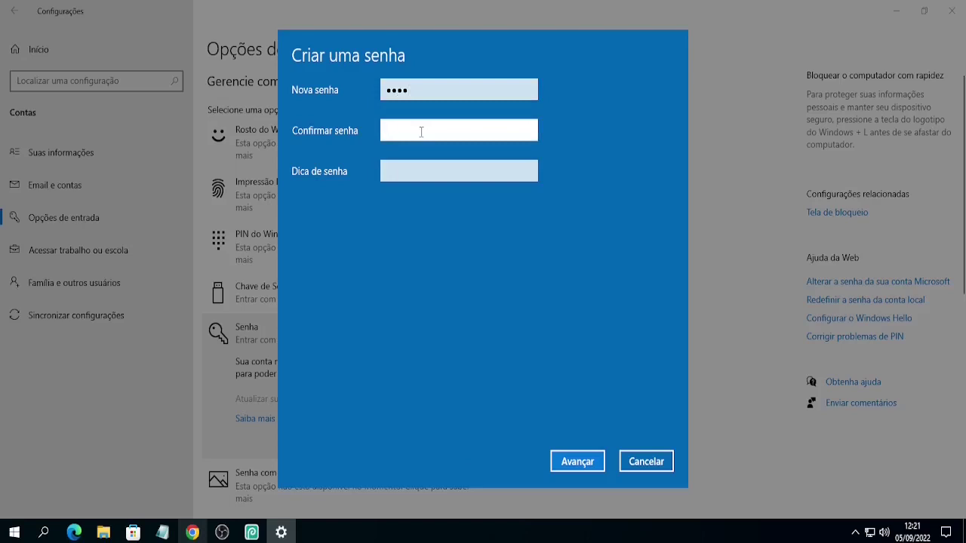
pyautogui.write('1234')
pyautogui.click(421, 179)
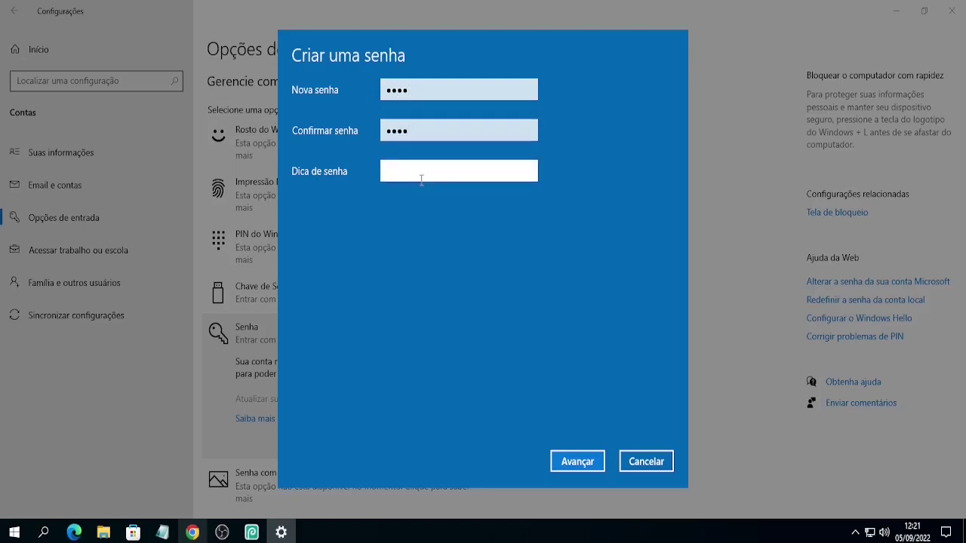
pyautogui.write('dica')
pyautogui.click(577, 462)
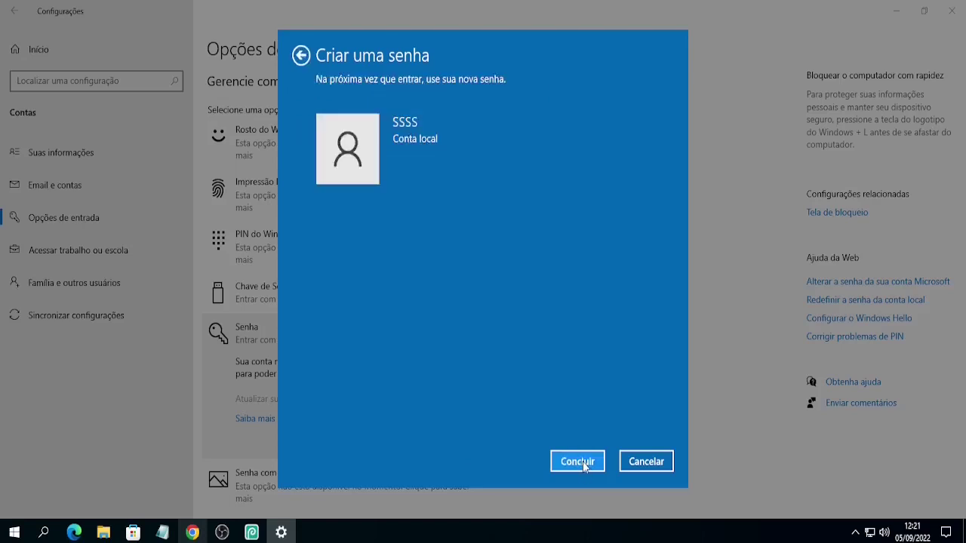
pyautogui.click(577, 462)
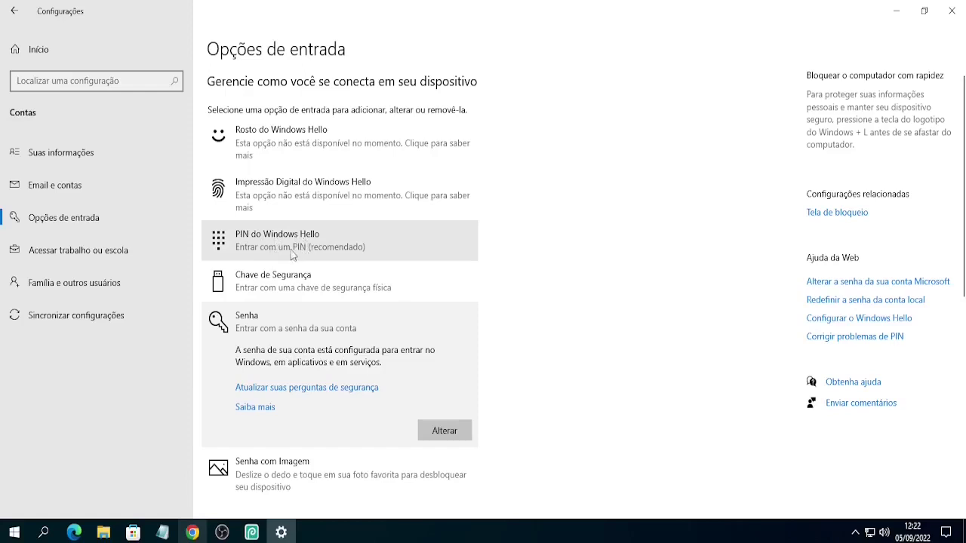
# - Verify the account password, then enter and confirm a new Windows Hello PIN
pyautogui.click(305, 254)
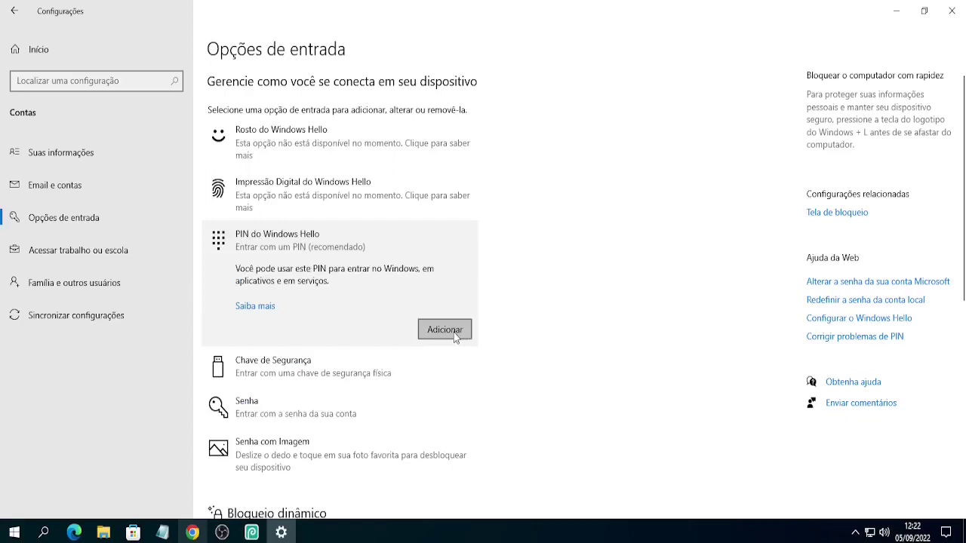
pyautogui.click(455, 337)
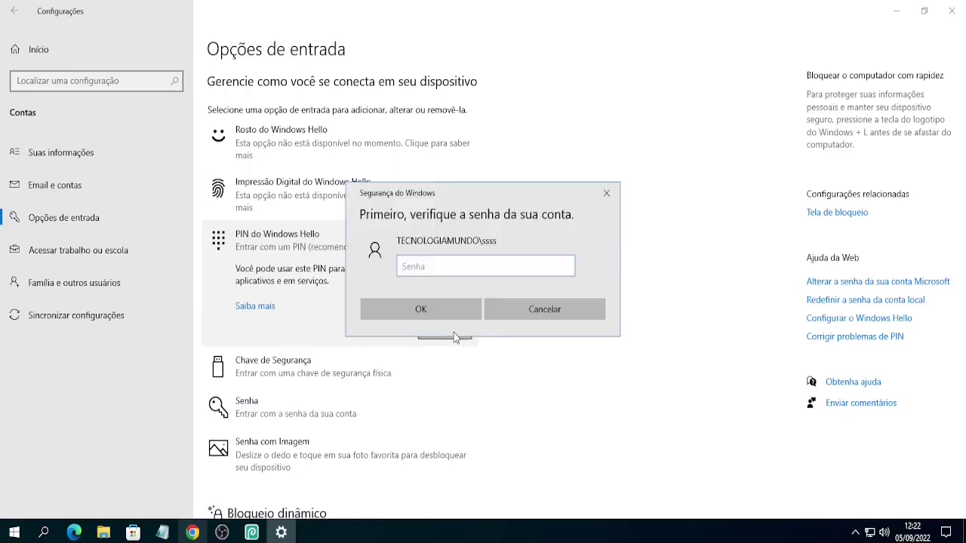
pyautogui.write('••••')
pyautogui.click(453, 316)
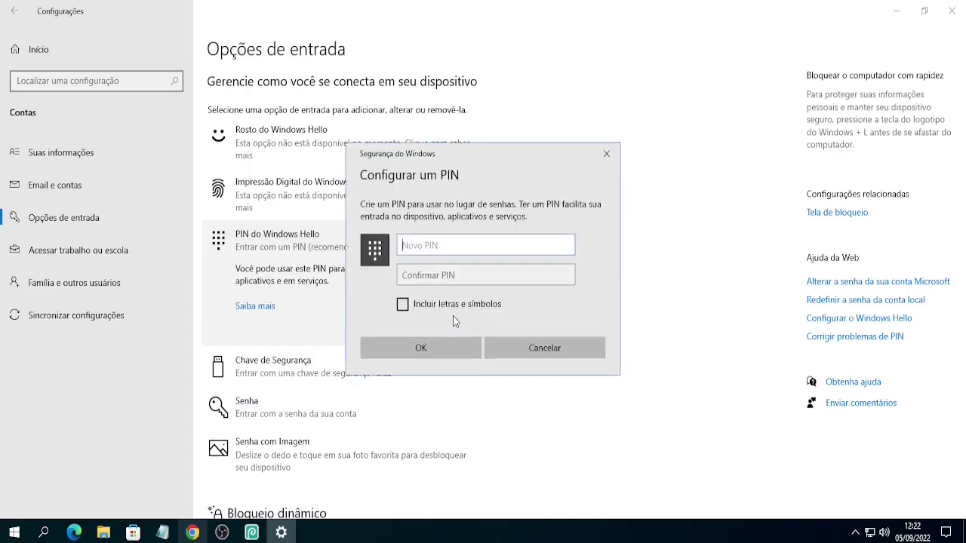
pyautogui.write('••••')
pyautogui.click(432, 278)
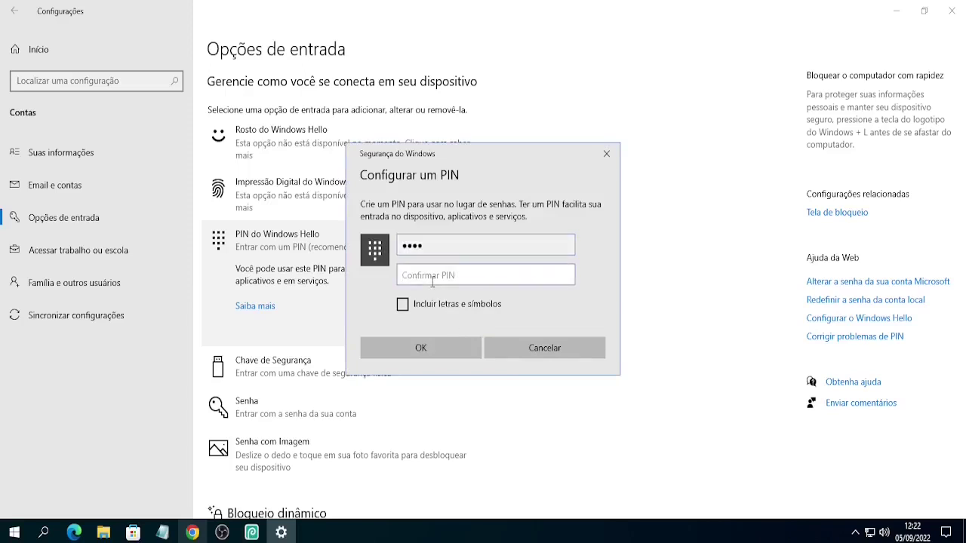
pyautogui.write('••••')
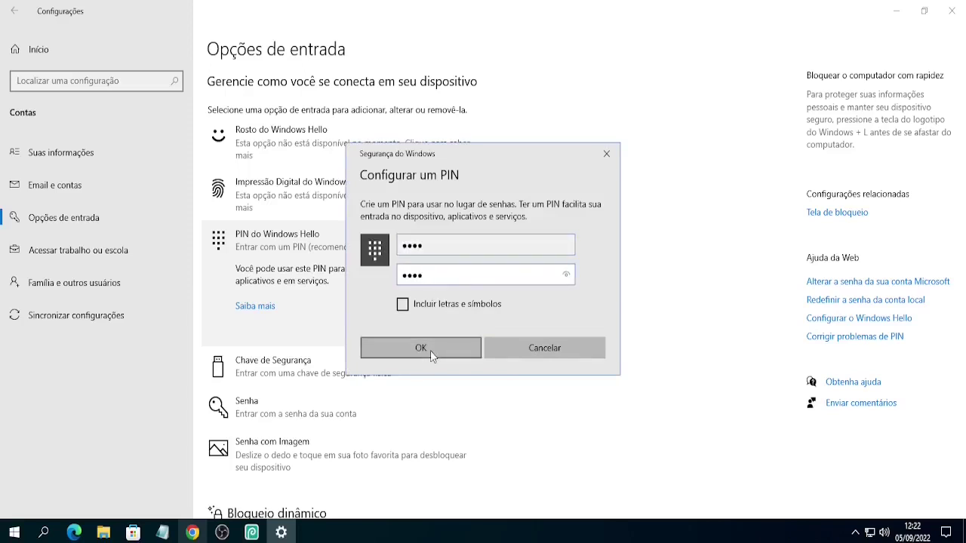
pyautogui.click(421, 347)
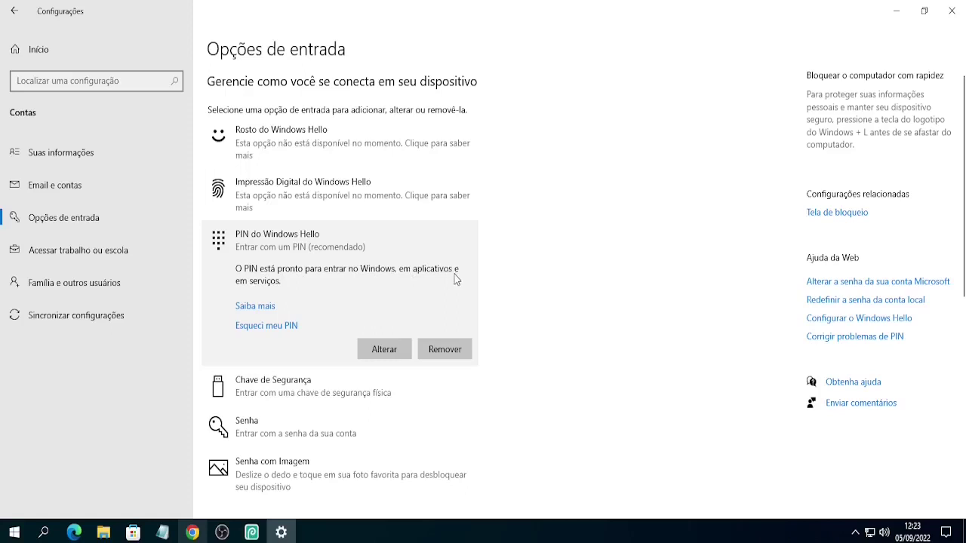
# - Close Settings, dismiss the power menu, and paste '2) Altere as configurações do TPM' into Notepad
pyautogui.click(960, 22)
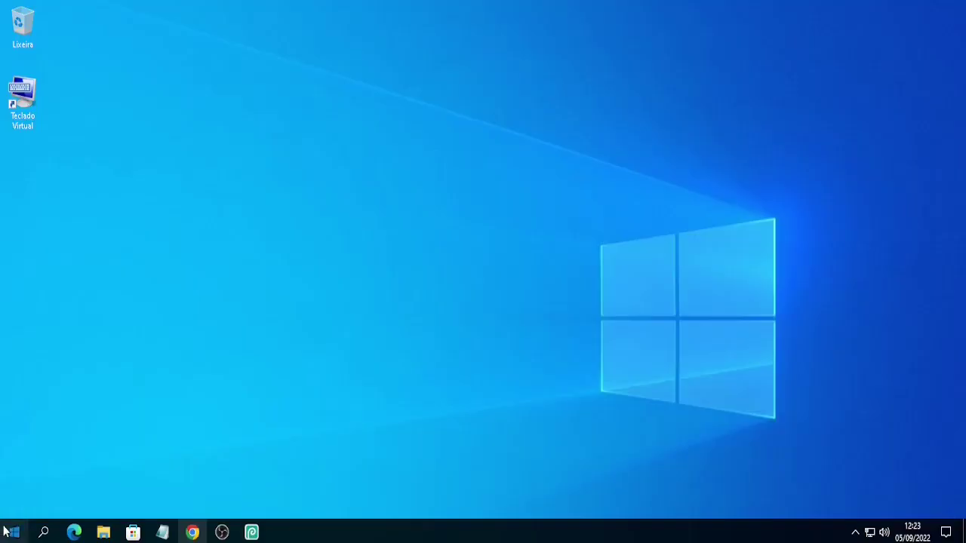
pyautogui.click(13, 533)
pyautogui.click(14, 502)
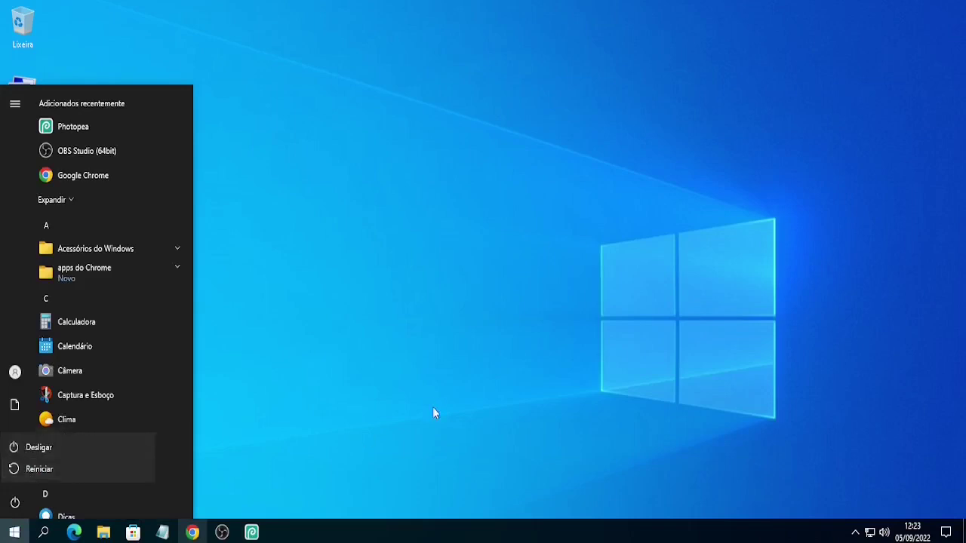
pyautogui.click(433, 406)
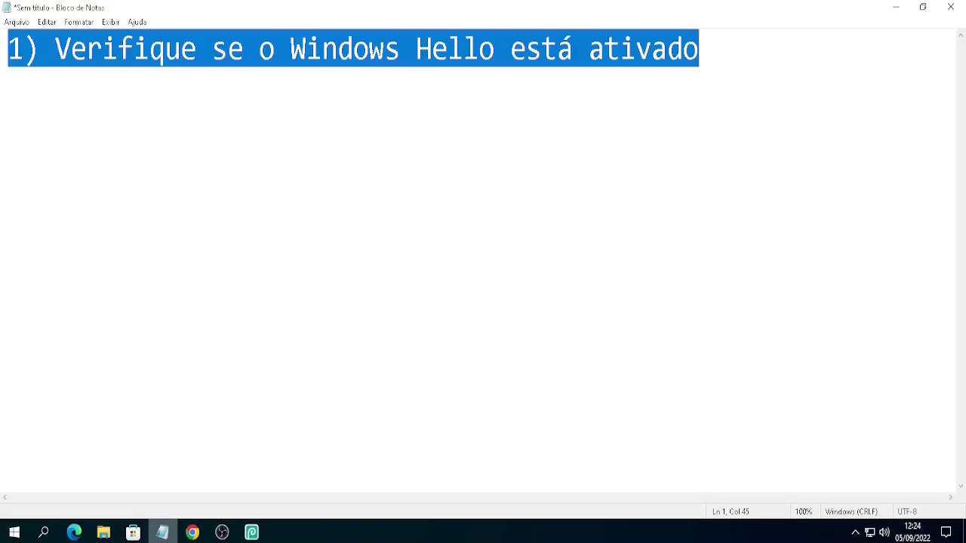
pyautogui.write('2) Altere as configurações do TPM')
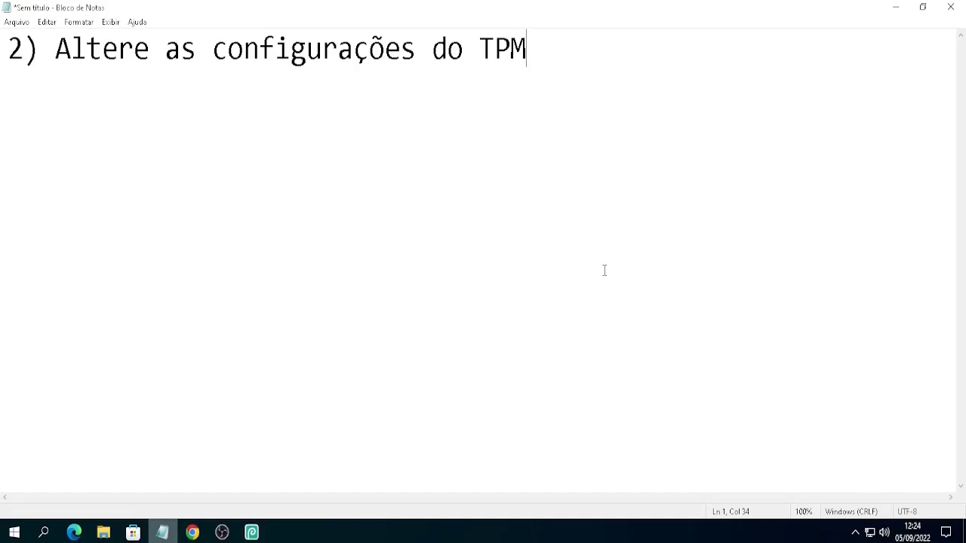
pyautogui.click(897, 8)
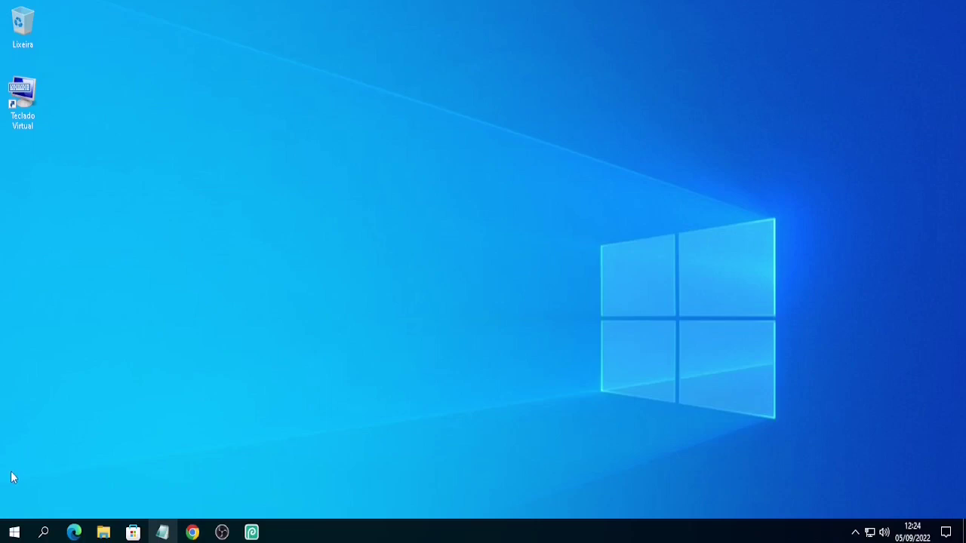
# - Create a system restore point named TPM from System Protection
pyautogui.click(12, 533)
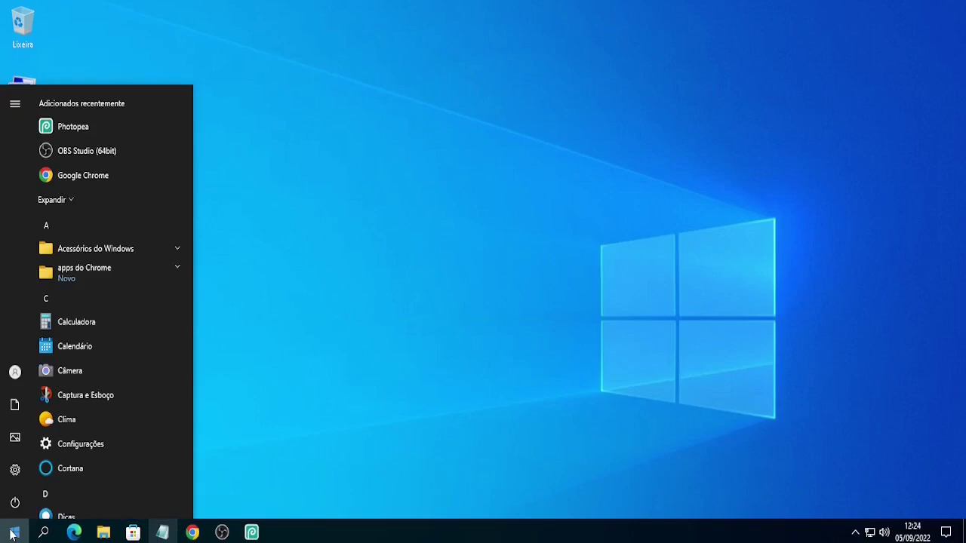
pyautogui.write('criar')
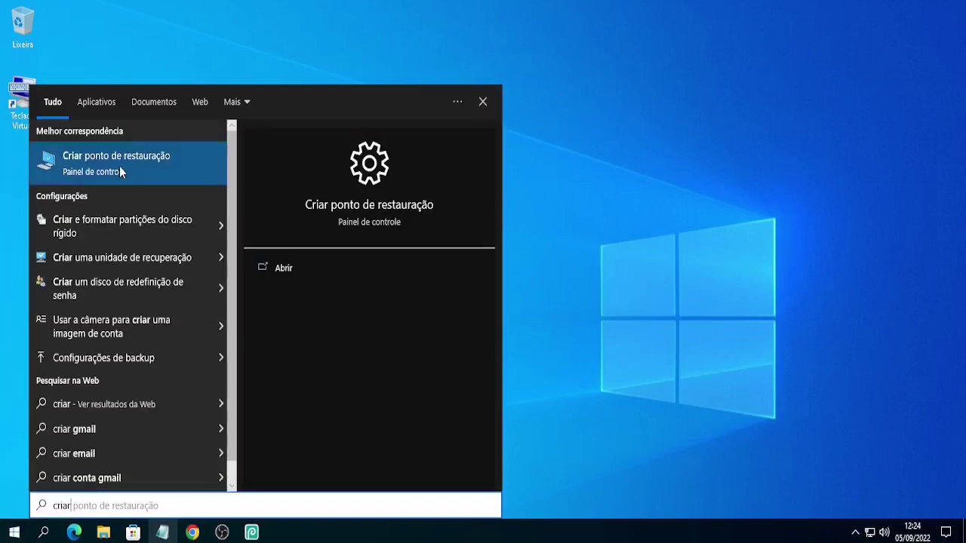
pyautogui.click(119, 166)
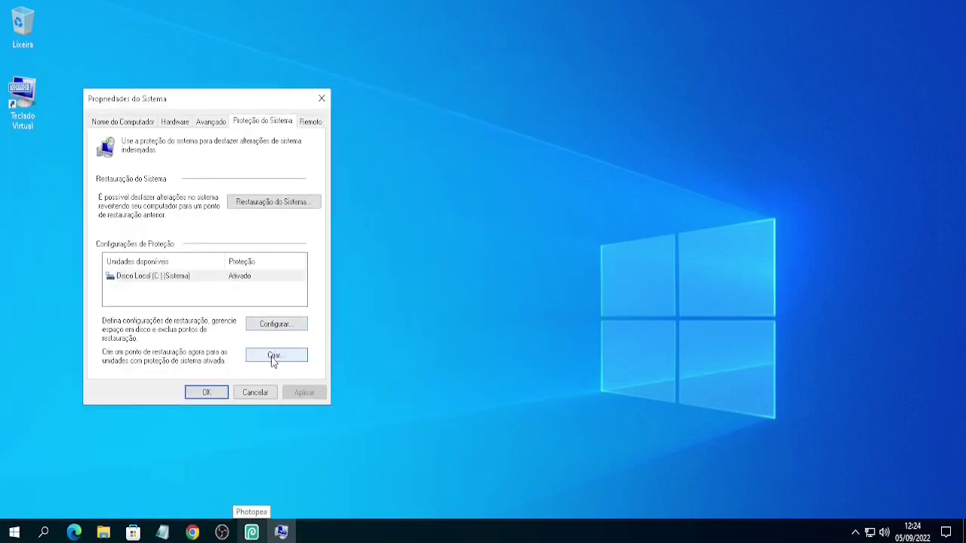
pyautogui.click(273, 355)
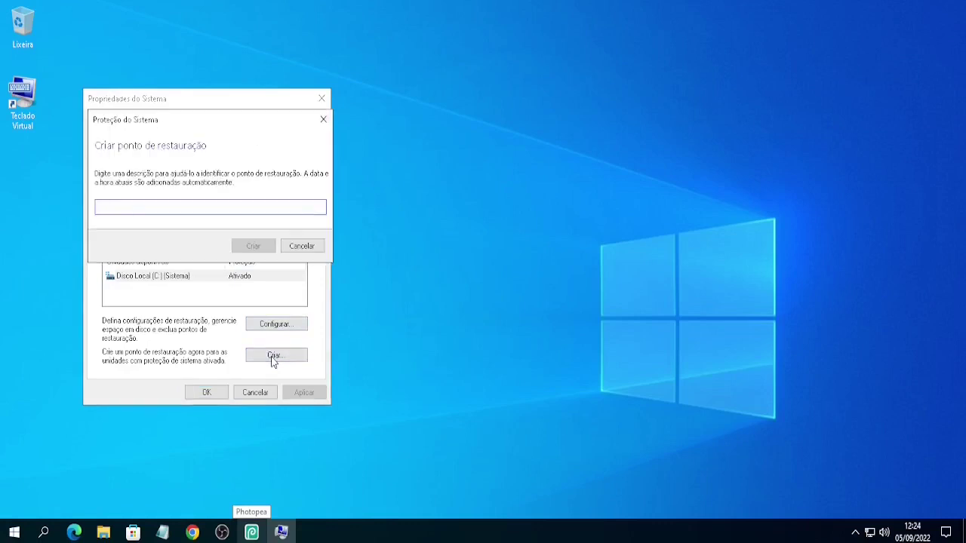
pyautogui.write('TPM')
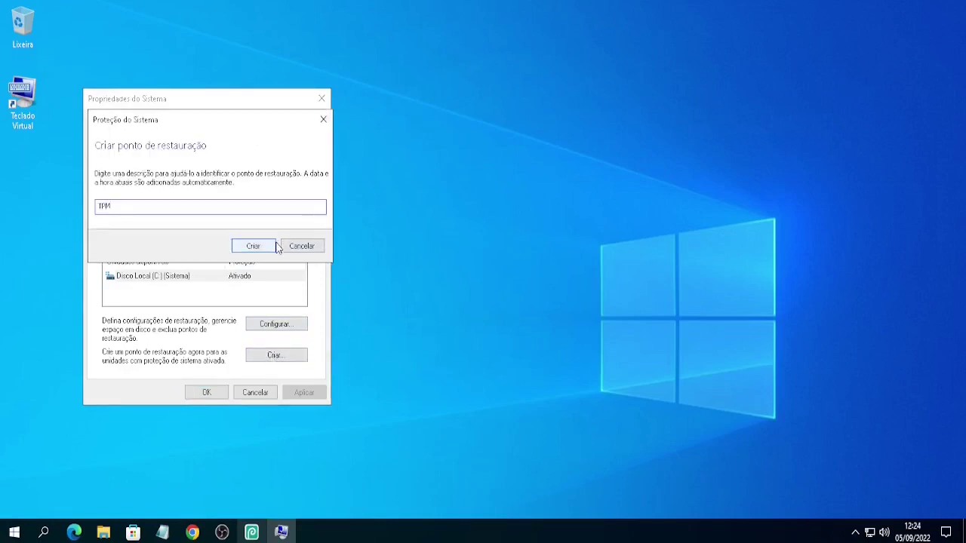
pyautogui.click(275, 246)
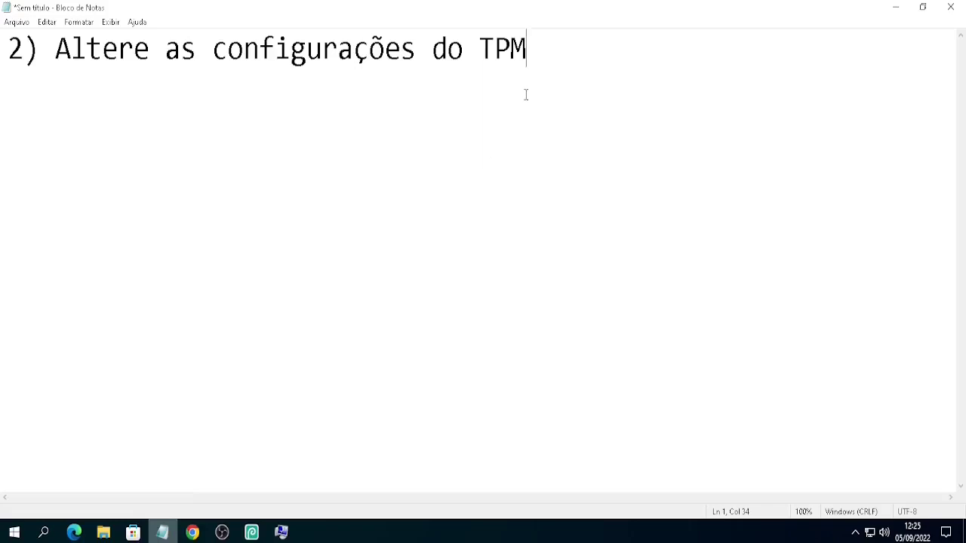
# - Add a tpm.msc line to the notes, dismiss the success message and close System Properties
pyautogui.press('Return')
pyautogui.press('Return')
pyautogui.write('tpm.msc')
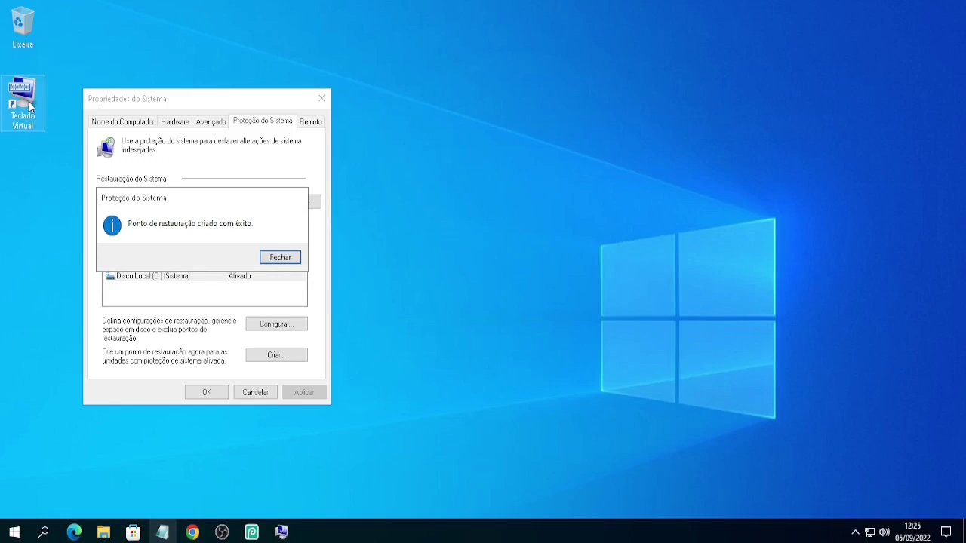
pyautogui.click(267, 255)
pyautogui.click(206, 393)
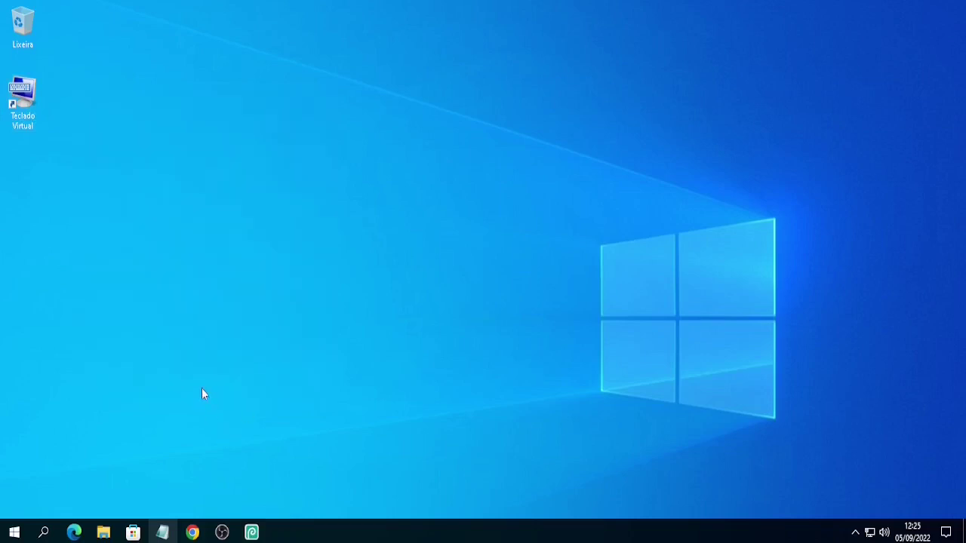
# - Launch the On-Screen Keyboard, press Win+R, and clear the old mdsched.exe command
pyautogui.doubleClick(30, 91)
pyautogui.click(282, 234)
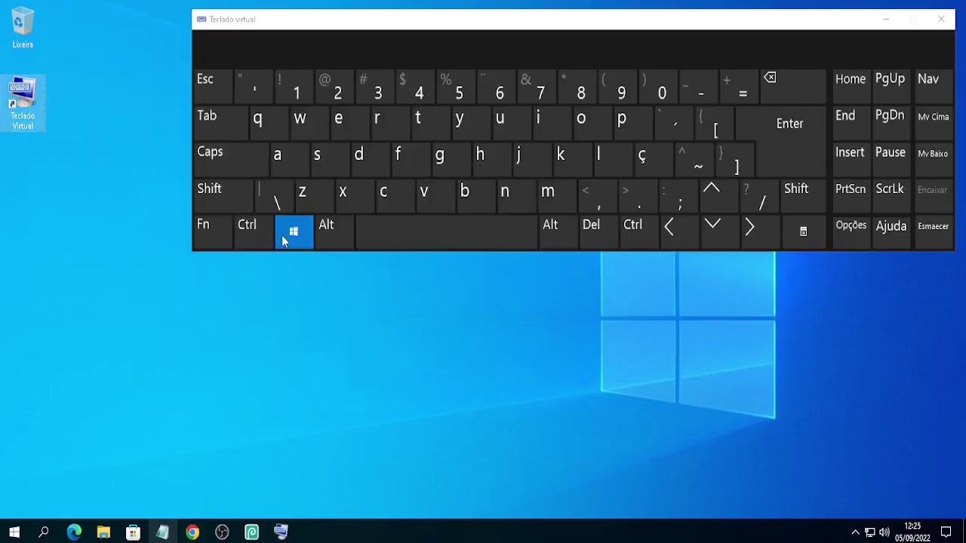
pyautogui.click(376, 118)
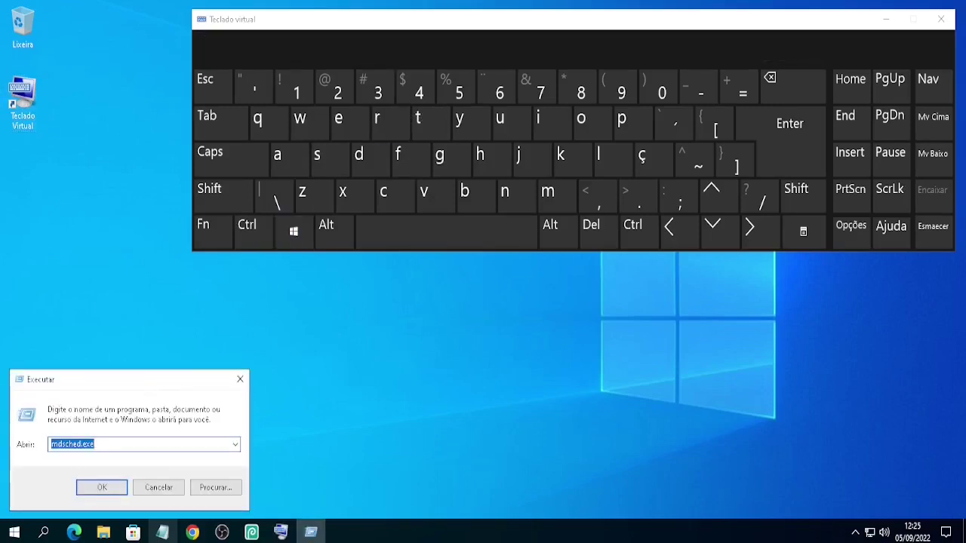
pyautogui.press('BackSpace')
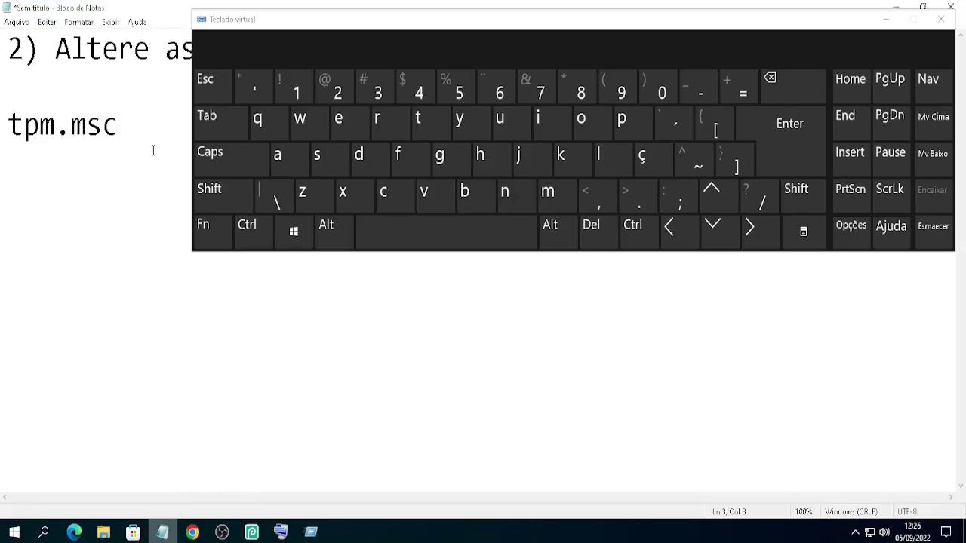
pyautogui.click(307, 528)
# - Enter tpm.msc on the on-screen keyboard and run it to open TPM Management
pyautogui.click(417, 121)
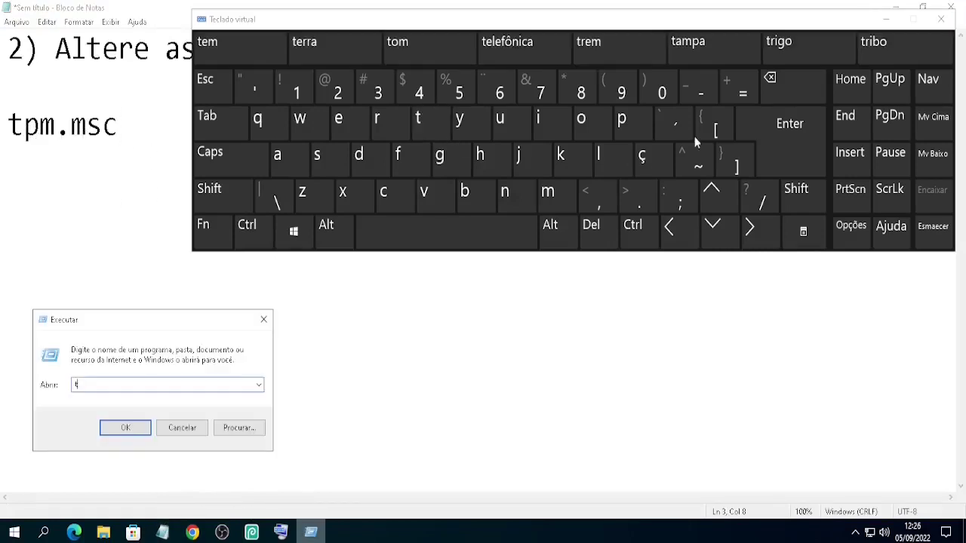
pyautogui.click(647, 132)
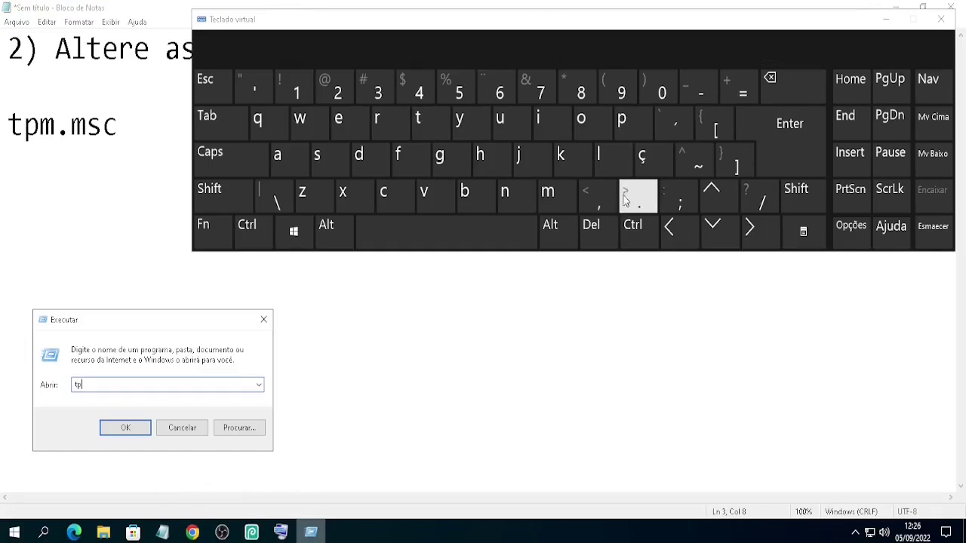
pyautogui.click(553, 207)
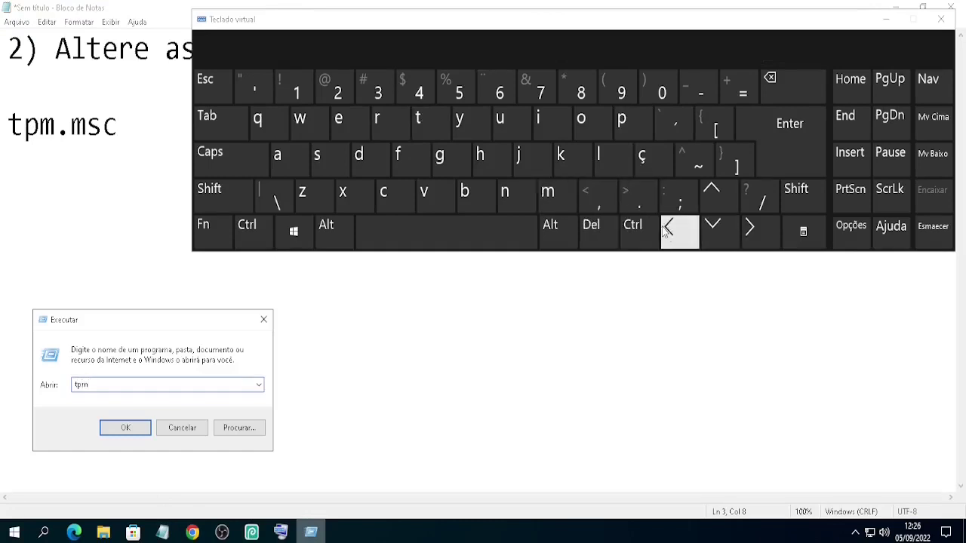
pyautogui.click(641, 210)
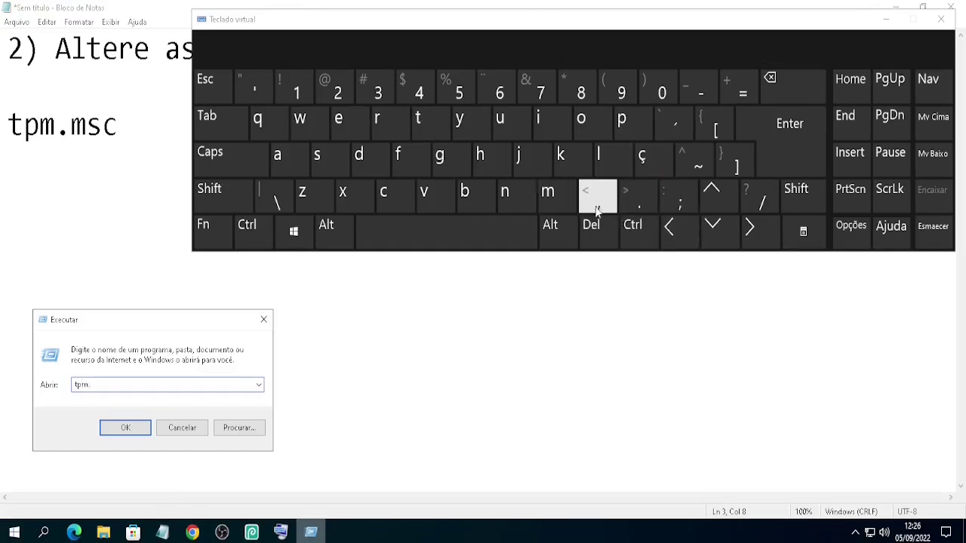
pyautogui.click(549, 210)
pyautogui.click(318, 163)
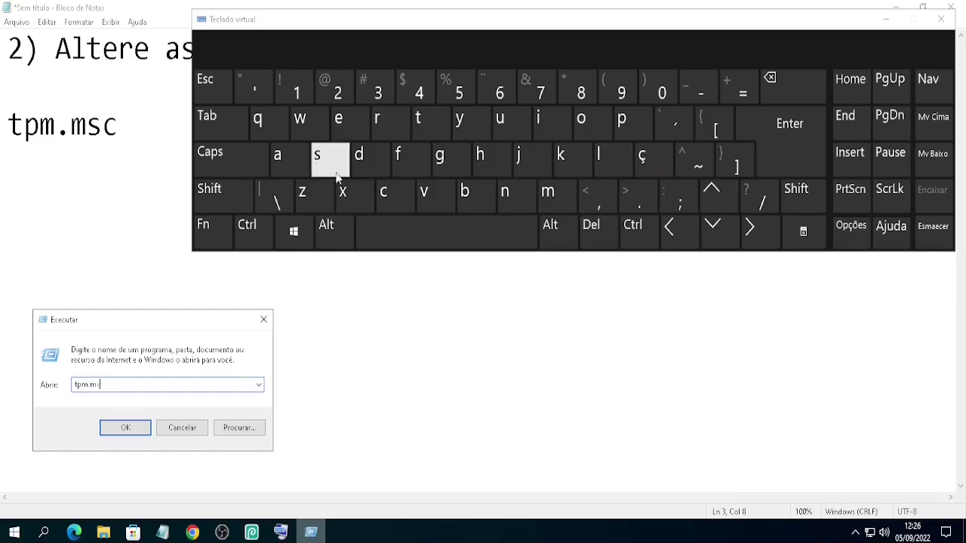
pyautogui.click(392, 193)
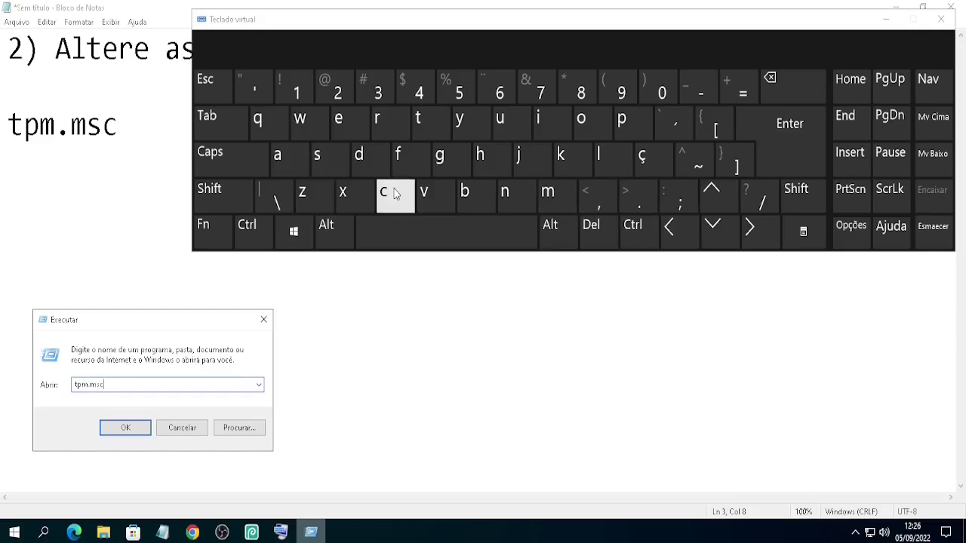
pyautogui.click(780, 139)
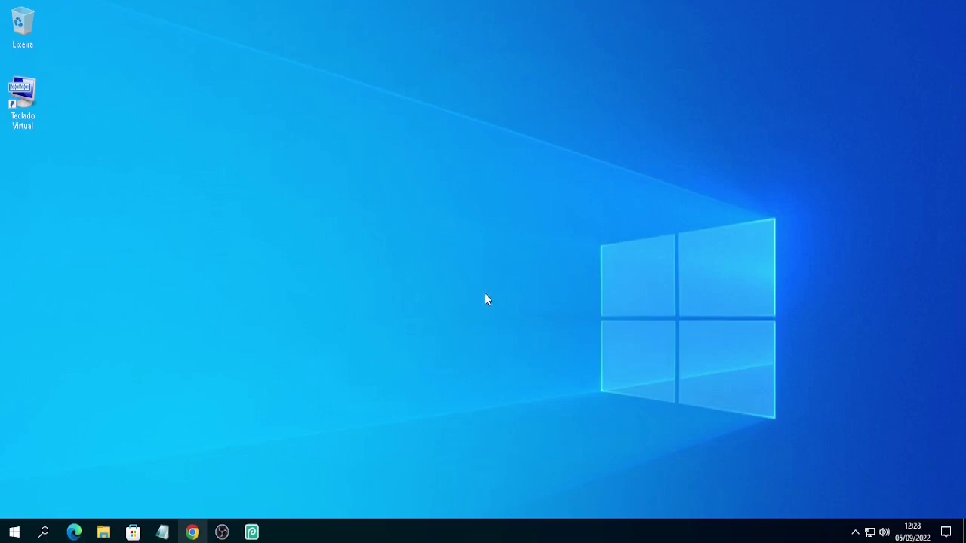
# - Retitle the note '3) Atualizar driver biométrico' and search Start for 'gerenciador'
pyautogui.click(162, 533)
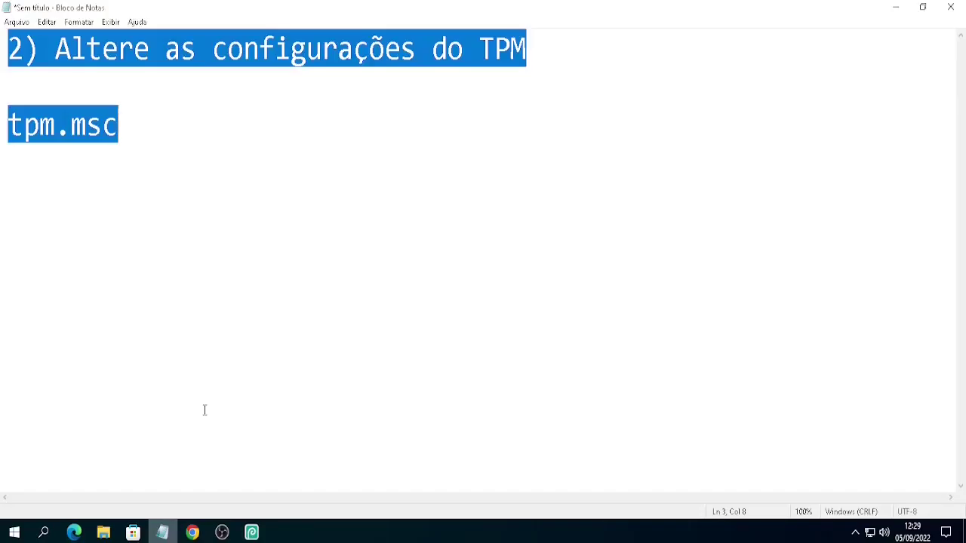
pyautogui.write('3) Atualizar driver biométrico')
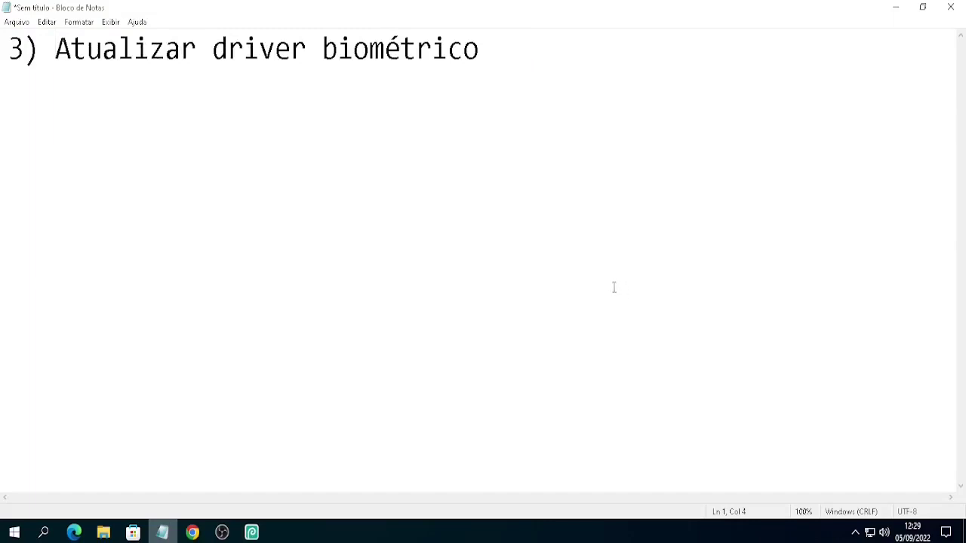
pyautogui.click(13, 533)
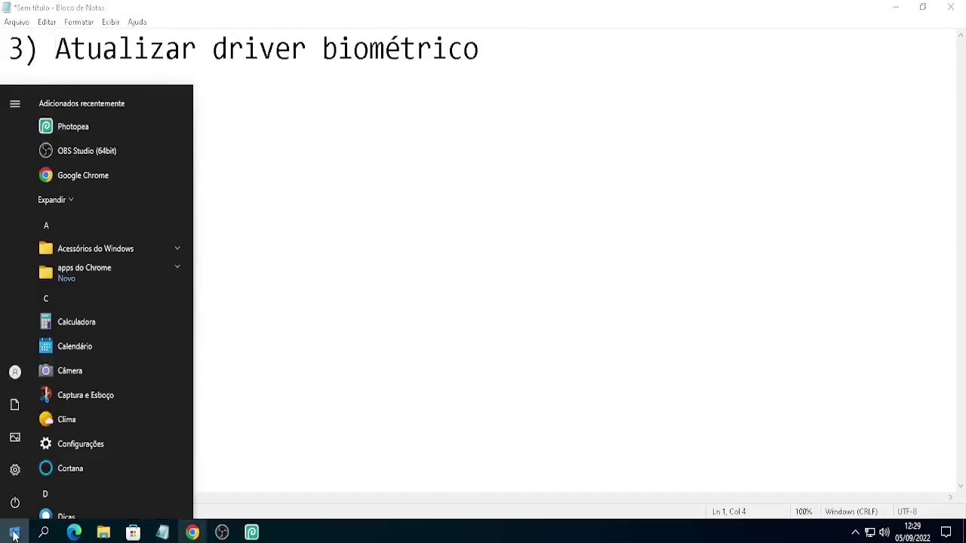
pyautogui.write('gerenciador')
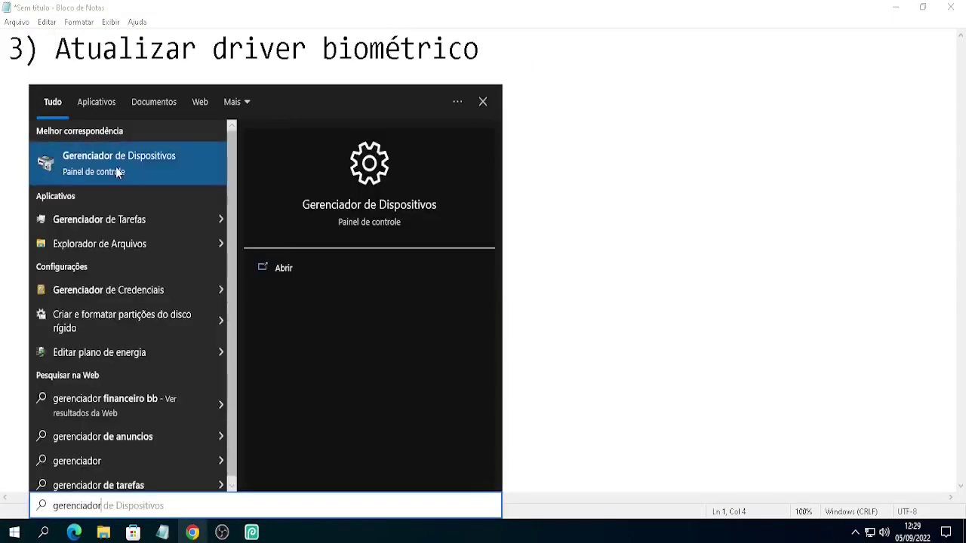
# - Open Gerenciador de Dispositivos and expand the Dispositivos do software category
pyautogui.click(117, 168)
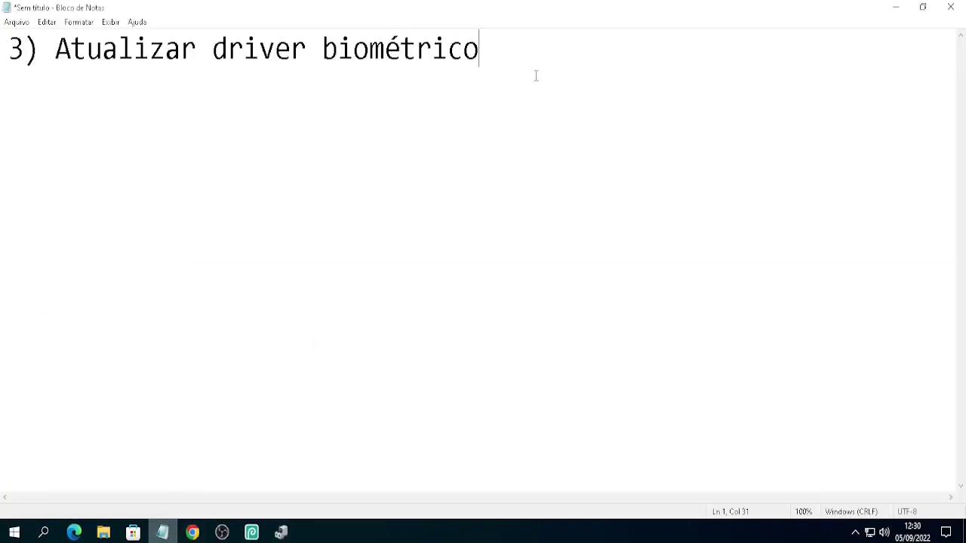
pyautogui.press('Return')
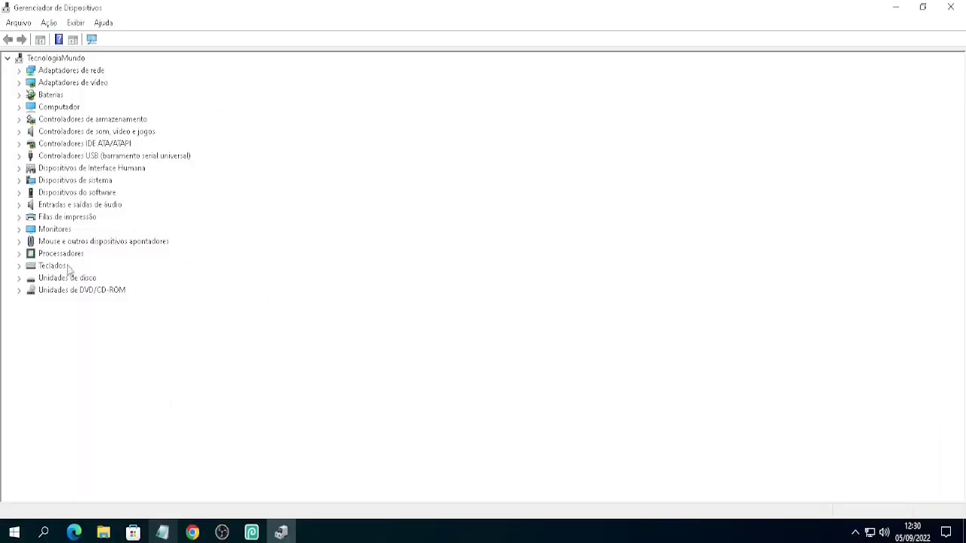
pyautogui.doubleClick(76, 192)
pyautogui.click(75, 205)
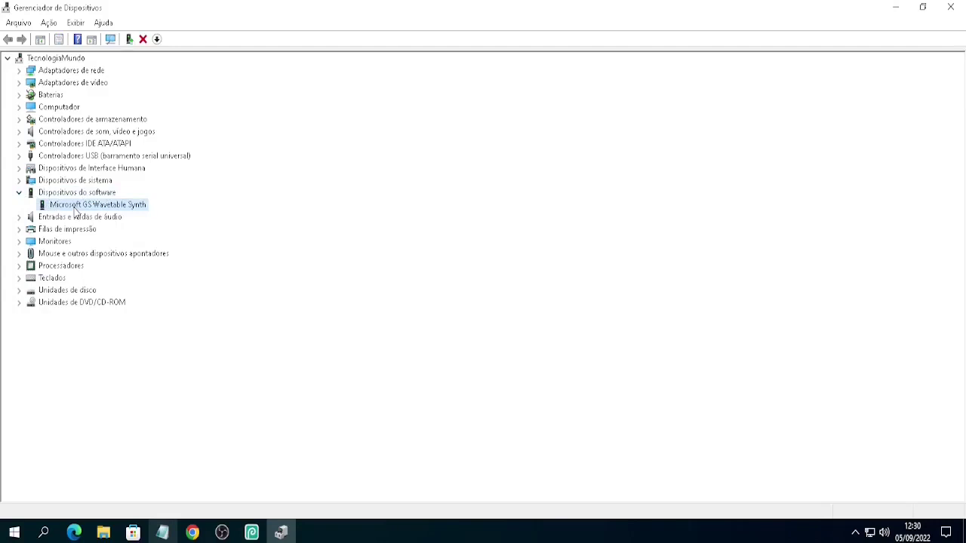
# - Cancel a driver update for Microsoft GS Wavetable Synth, then select the 'dispositivos biométricos' note line
pyautogui.rightClick(75, 211)
pyautogui.click(108, 220)
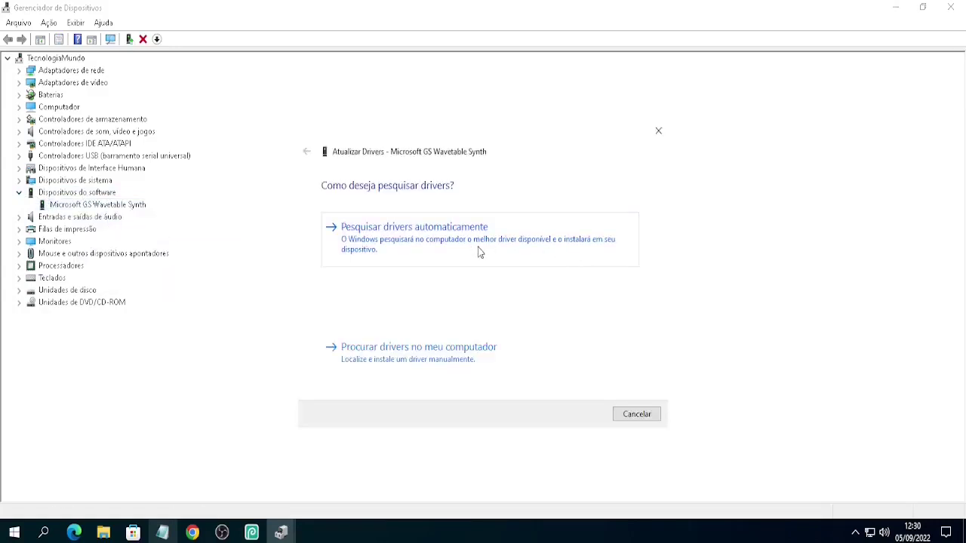
pyautogui.click(651, 414)
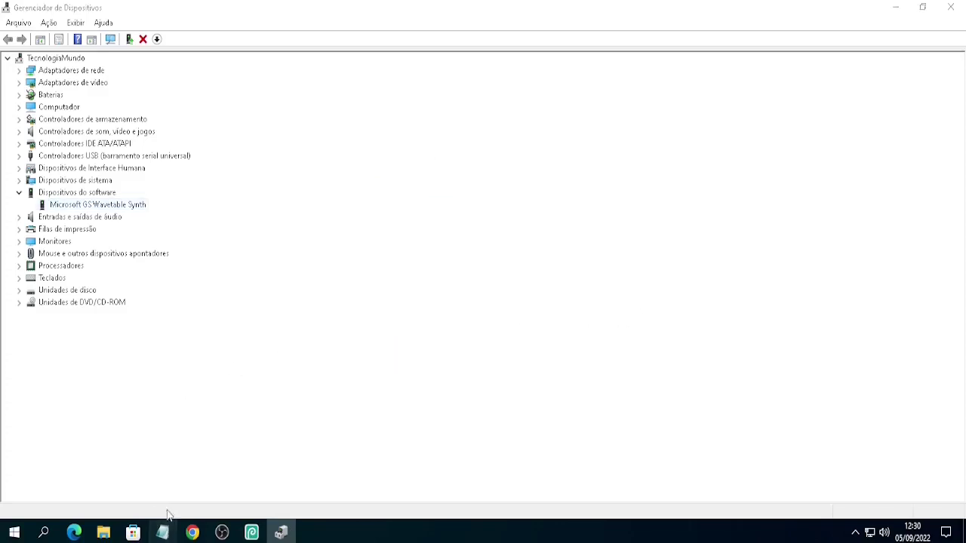
pyautogui.click(163, 533)
pyautogui.moveTo(384, 163); pyautogui.dragTo(2, 170)
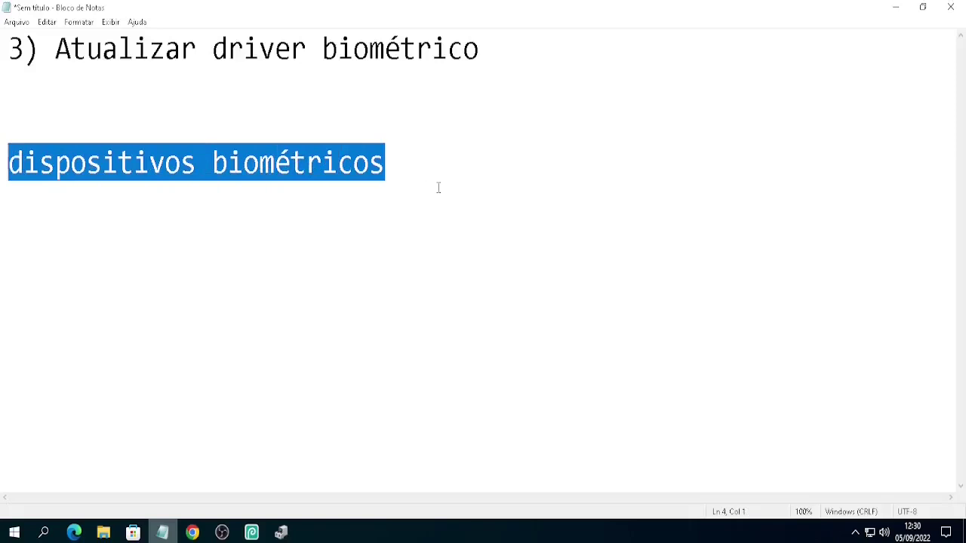
# - Replace the note with the step 4 convenience-PIN heading and a gpedit.msc line
pyautogui.hotkey('ctrl', 'a')
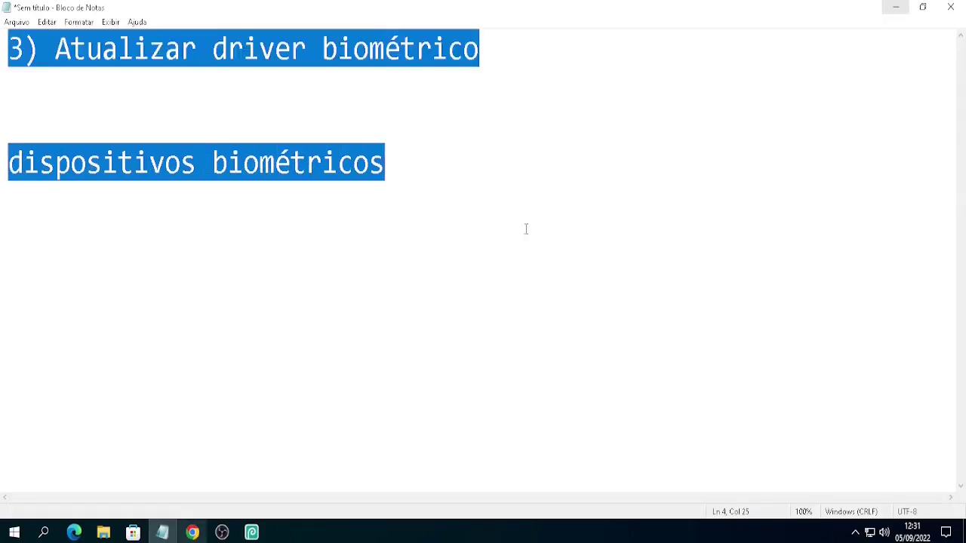
pyautogui.write('4) Ative a configuração de login do PIN de conveniência')
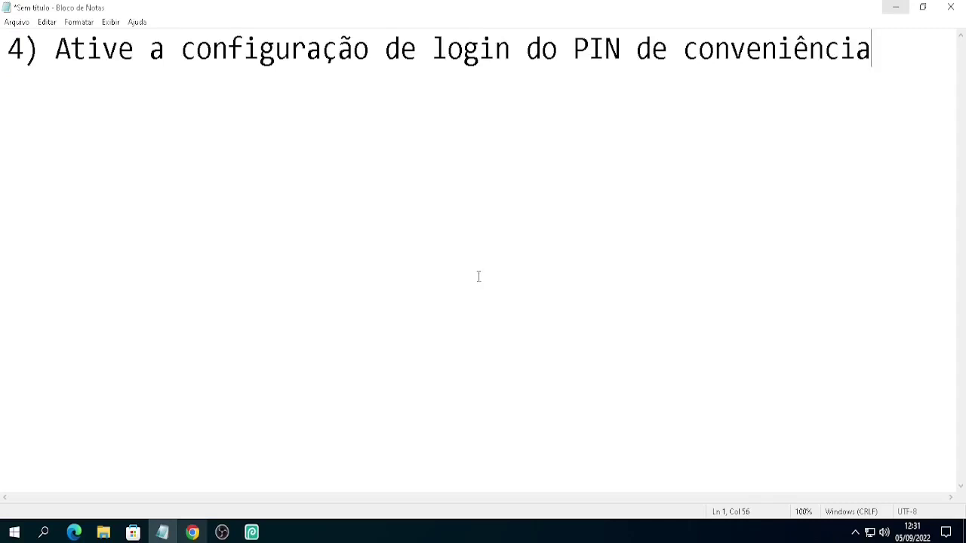
pyautogui.write('gpedit.msc')
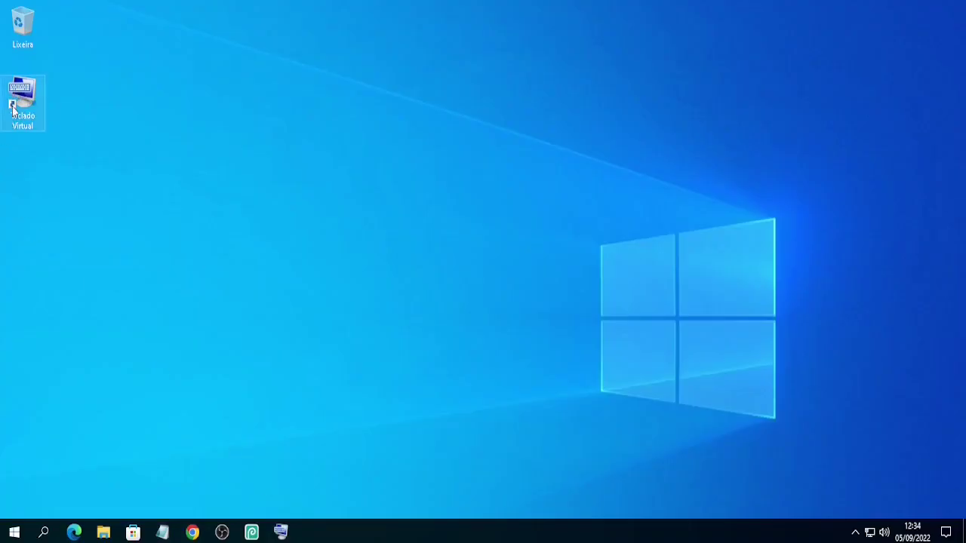
# - Launch the On-Screen Keyboard, press Win+R, and centre the Run dialog
pyautogui.doubleClick(31, 108)
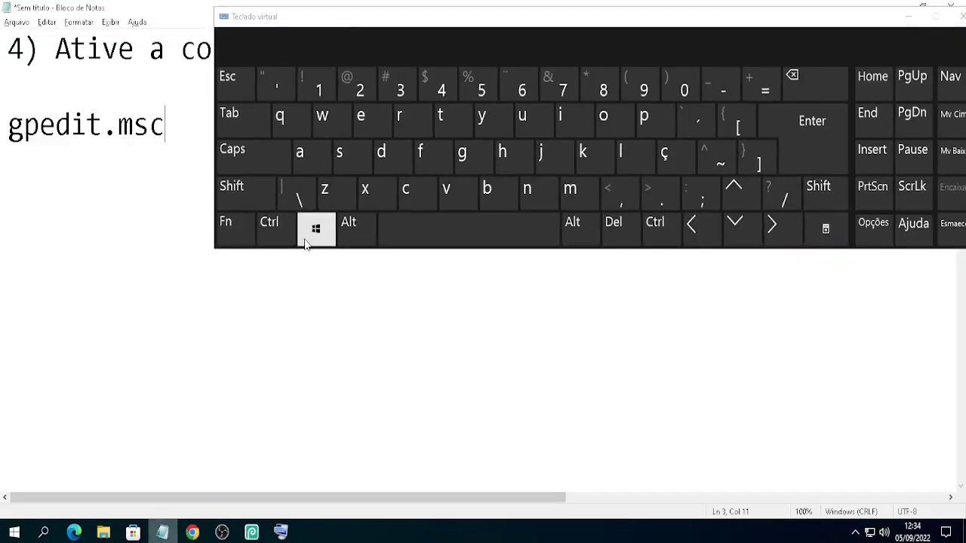
pyautogui.click(309, 240)
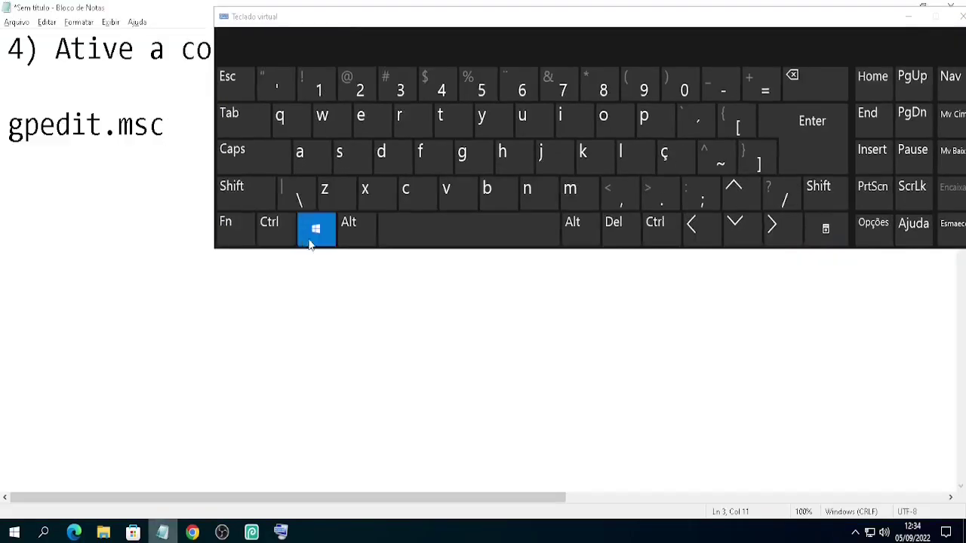
pyautogui.click(409, 117)
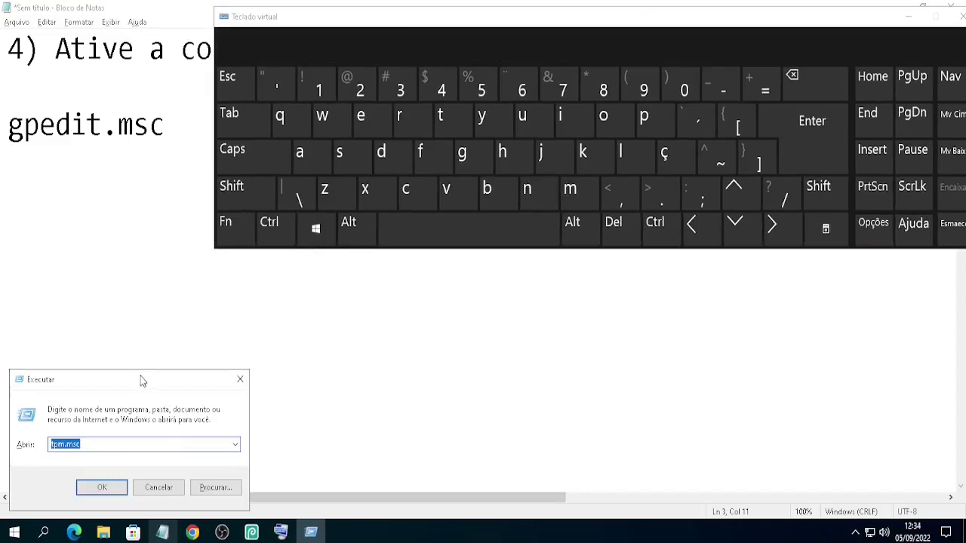
pyautogui.moveTo(141, 381); pyautogui.dragTo(306, 305)
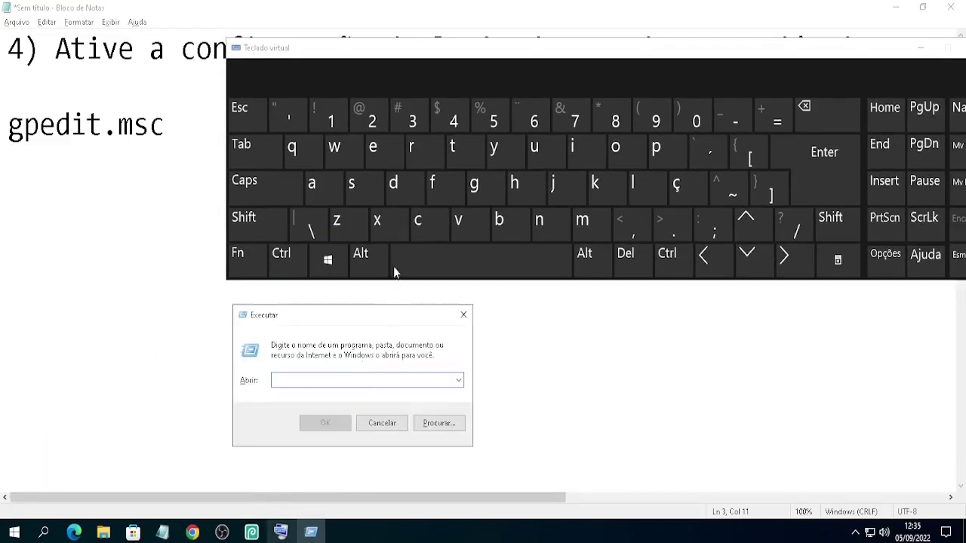
# - Enter gpedit.msc on the on-screen keyboard and run it
pyautogui.click(475, 185)
pyautogui.click(664, 173)
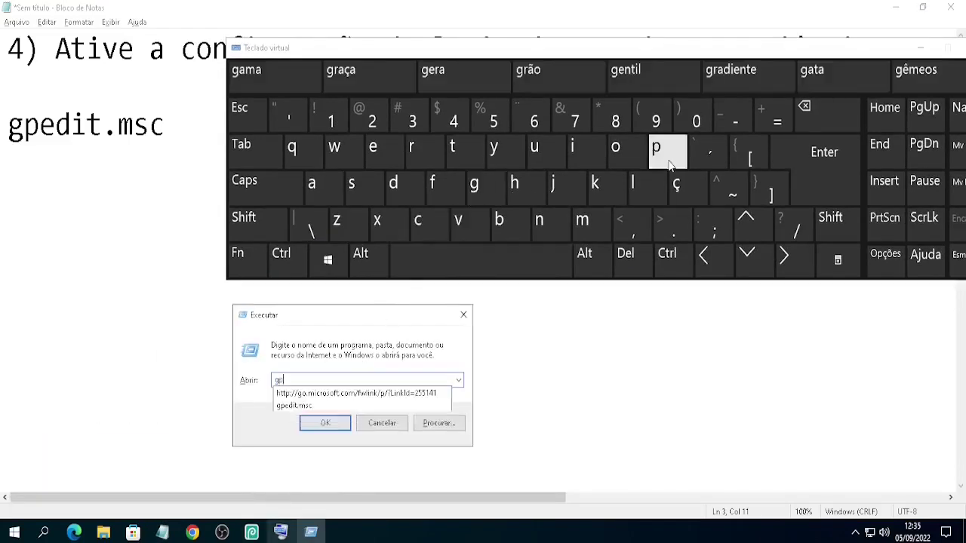
pyautogui.click(383, 156)
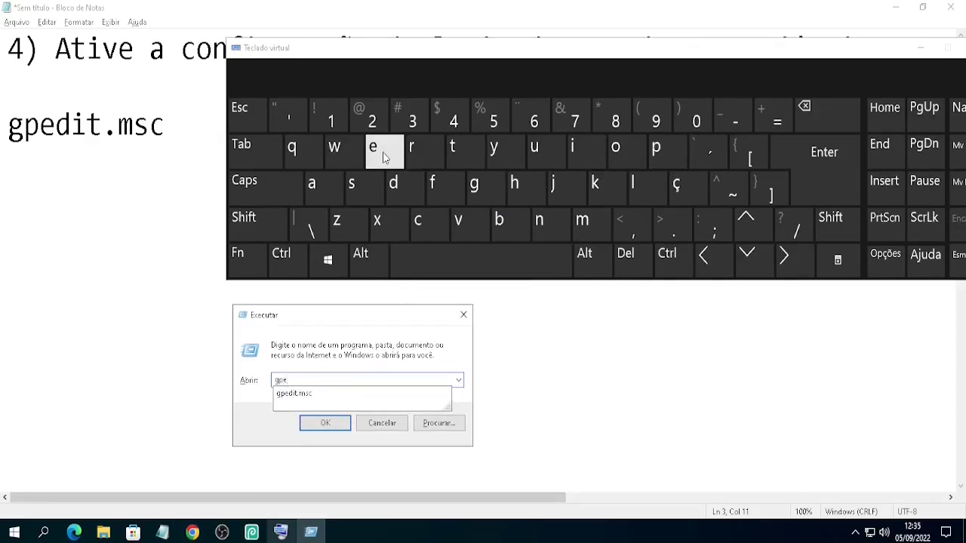
pyautogui.click(393, 185)
pyautogui.click(572, 151)
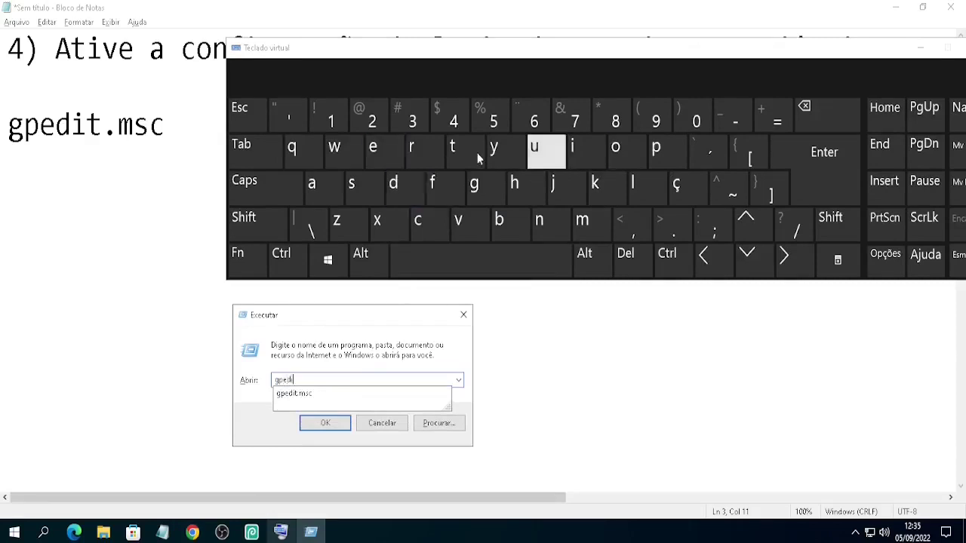
pyautogui.click(458, 155)
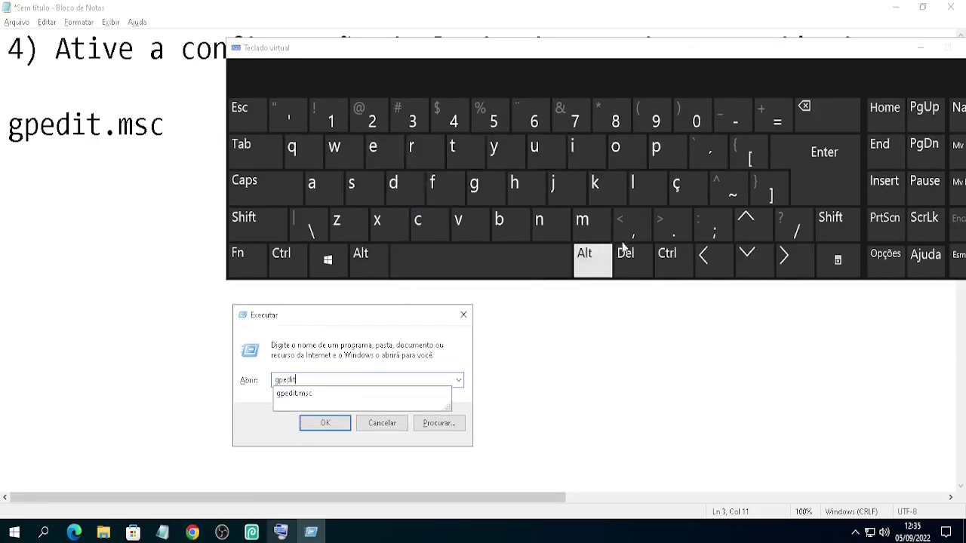
pyautogui.click(673, 227)
pyautogui.click(582, 221)
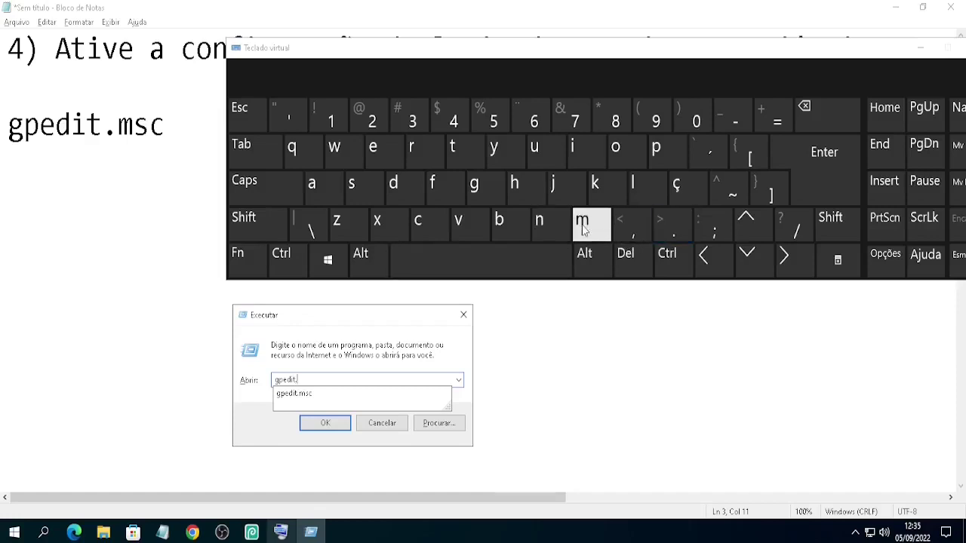
pyautogui.click(352, 185)
pyautogui.click(427, 236)
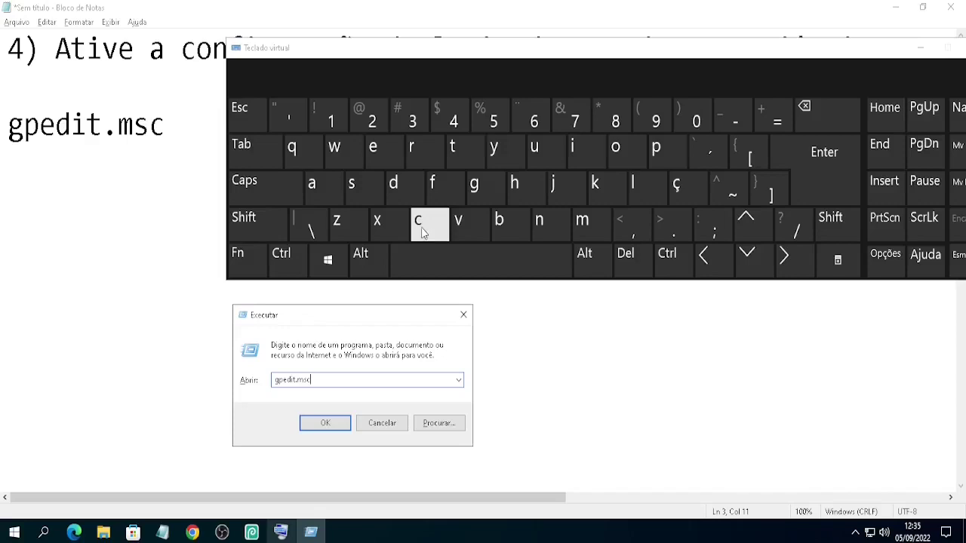
pyautogui.click(842, 154)
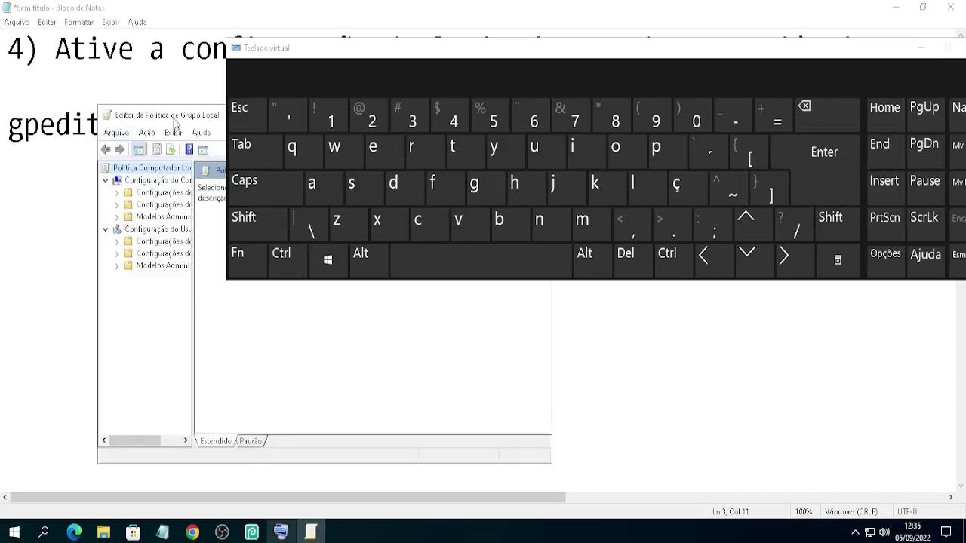
# - Maximize the policy editor, widen the tree pane, and expand Configuração do Computador > Modelos Administrativos > Sistema
pyautogui.doubleClick(200, 123)
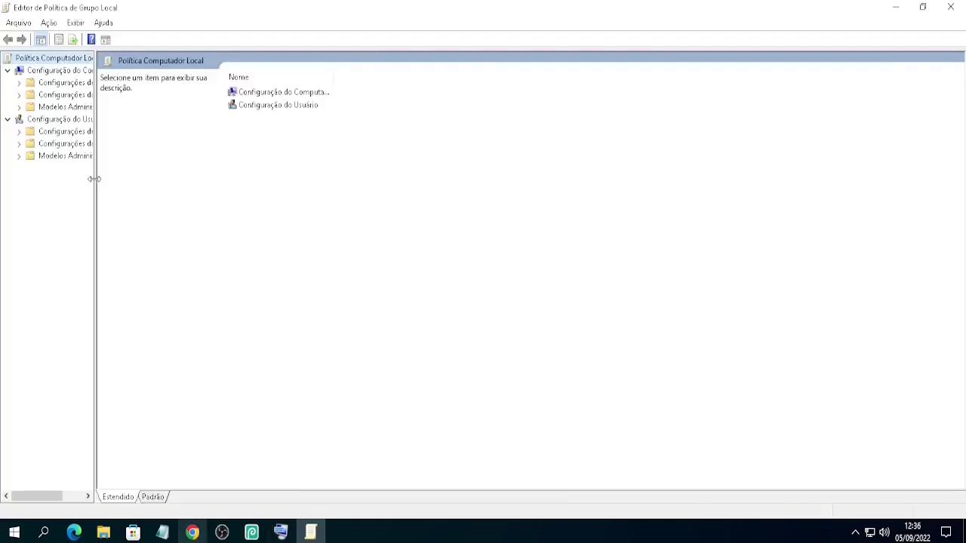
pyautogui.moveTo(93, 176); pyautogui.dragTo(244, 189)
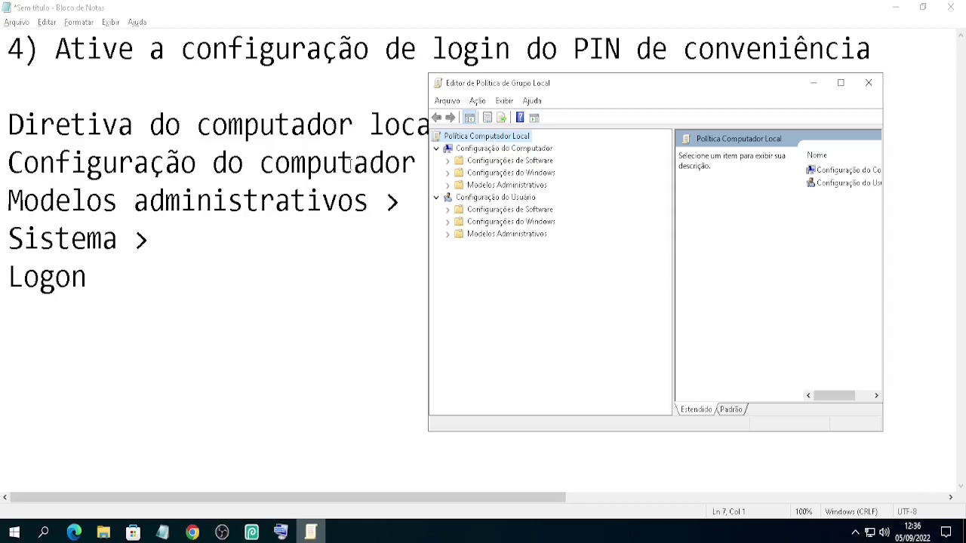
pyautogui.click(491, 149)
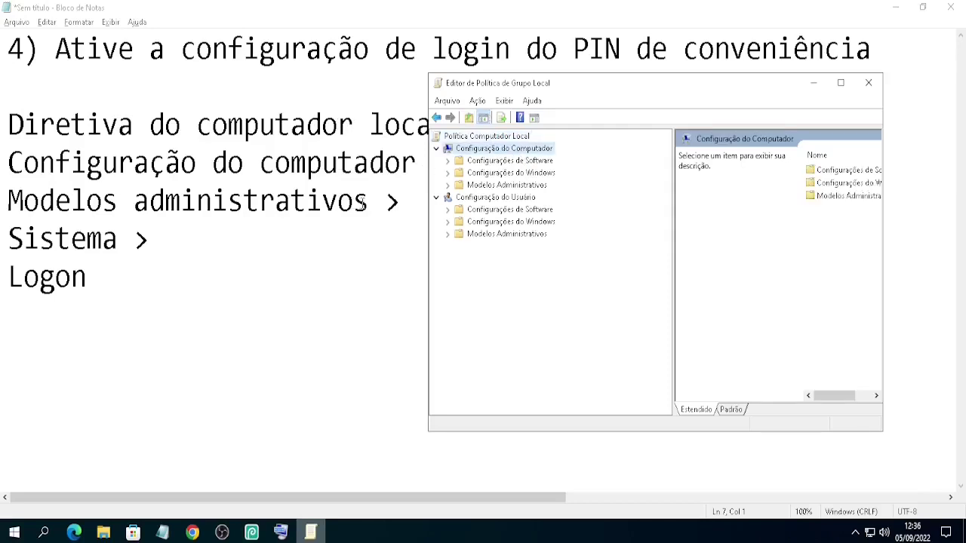
pyautogui.click(507, 185)
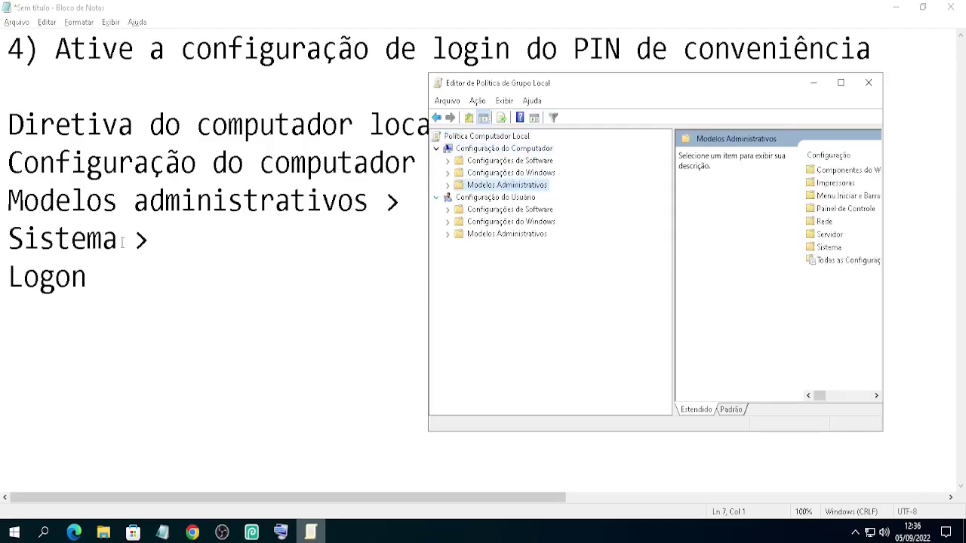
pyautogui.click(448, 185)
pyautogui.click(490, 270)
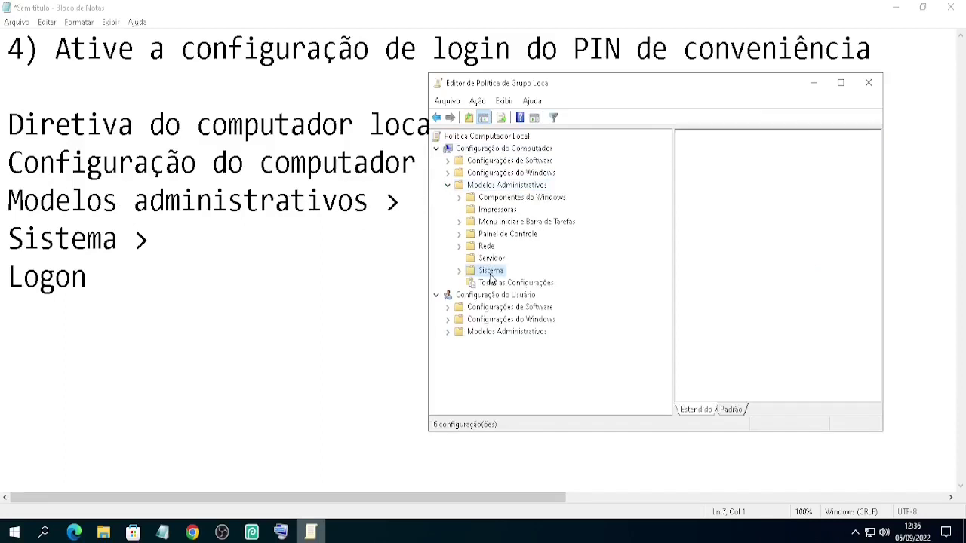
pyautogui.click(459, 270)
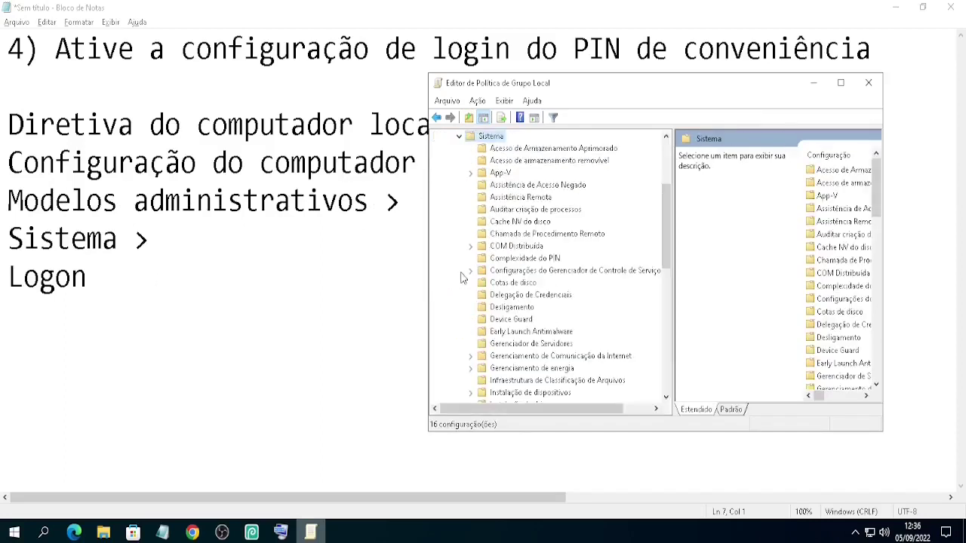
# - Show the Logon settings with full setting names and select 'Ativar entrada com PIN de conveniência'
pyautogui.scroll(-5, 664, 199)
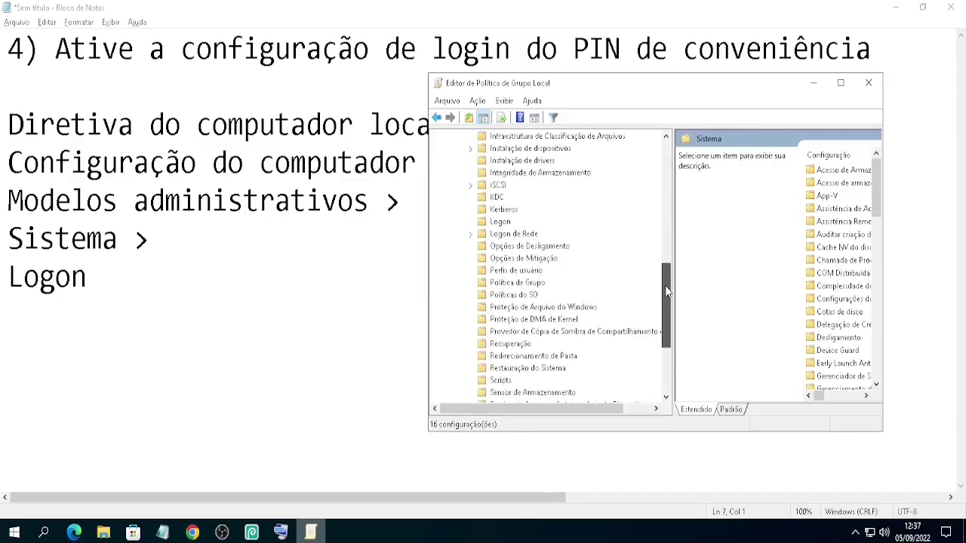
pyautogui.click(499, 307)
pyautogui.press('super+Up')
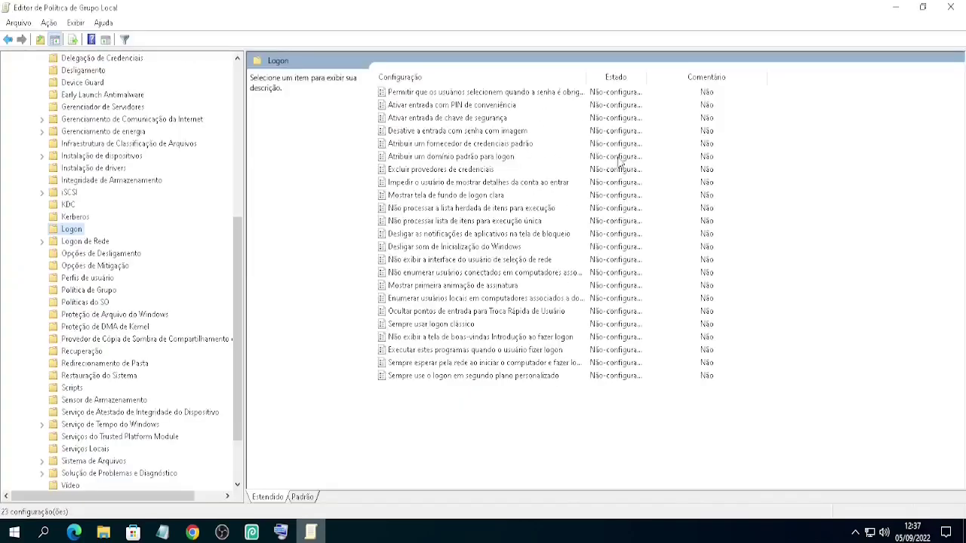
pyautogui.doubleClick(588, 77)
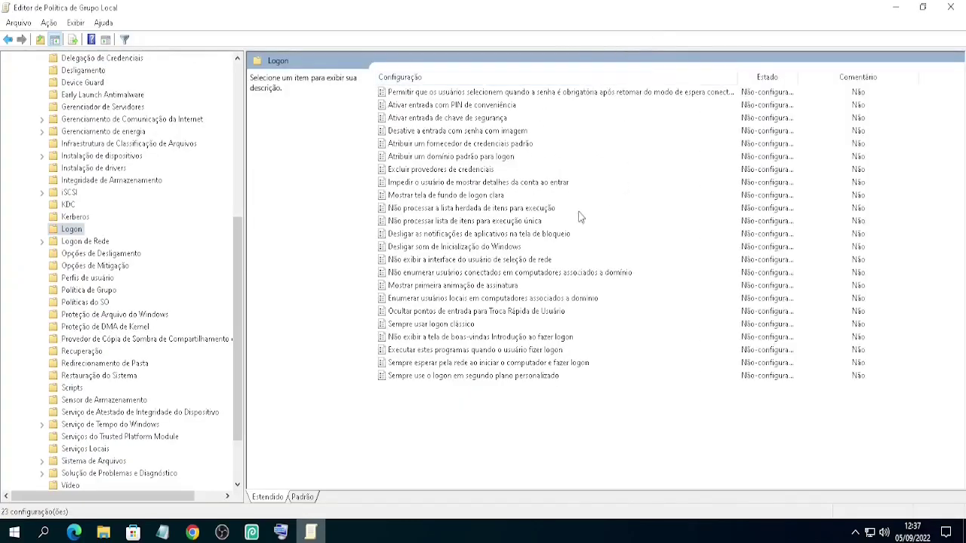
pyautogui.press('Down')
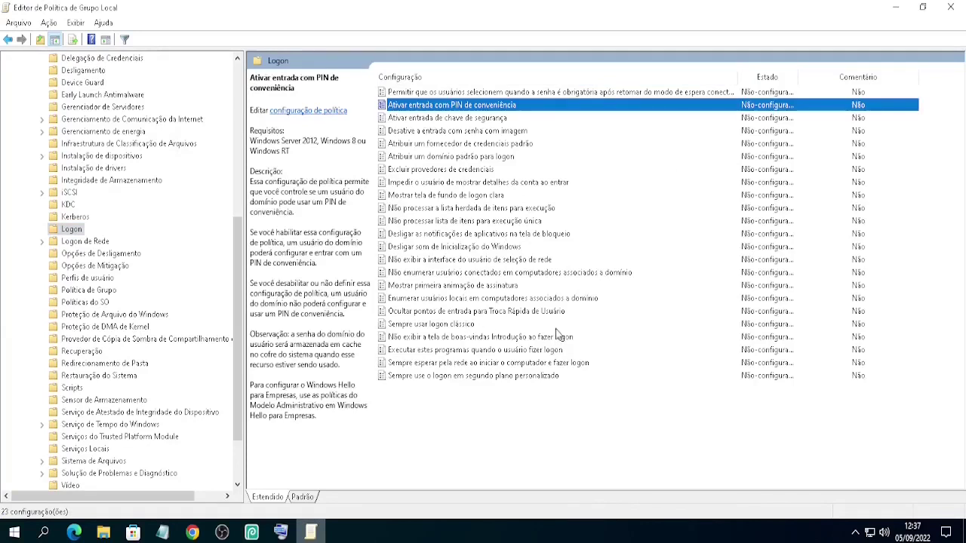
# - Set 'Ativar entrada com PIN de conveniência' to Habilitado, apply it, and close the Group Policy Editor
pyautogui.rightClick(499, 105)
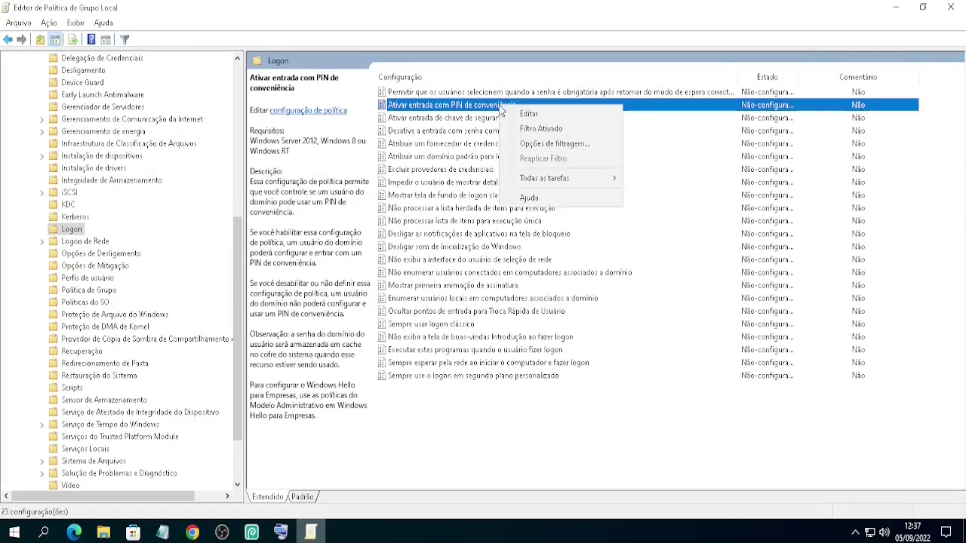
pyautogui.click(521, 111)
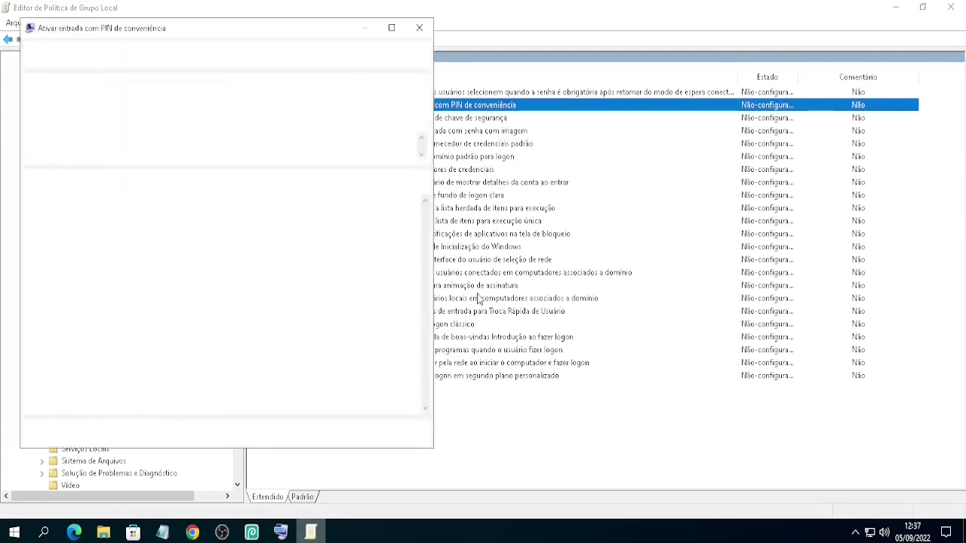
pyautogui.click(68, 105)
pyautogui.click(404, 433)
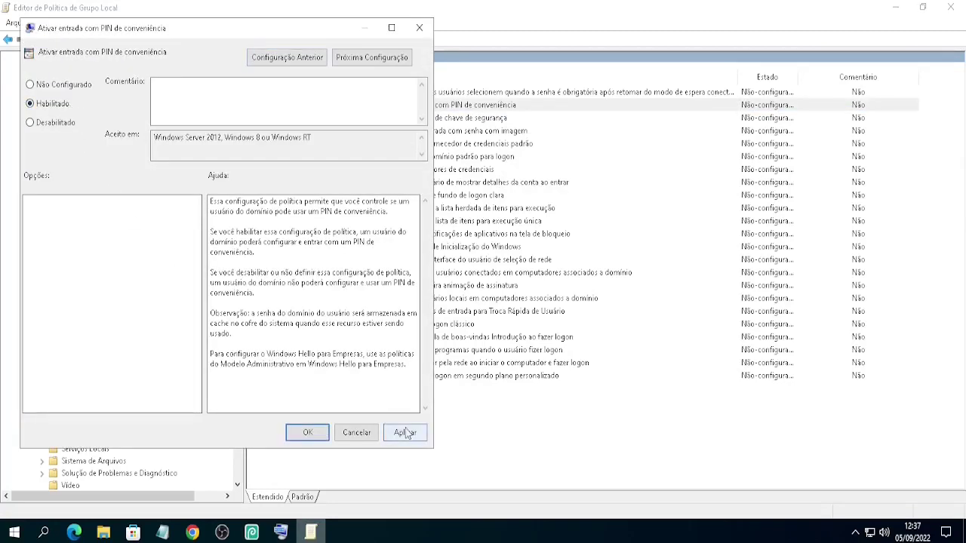
pyautogui.click(306, 434)
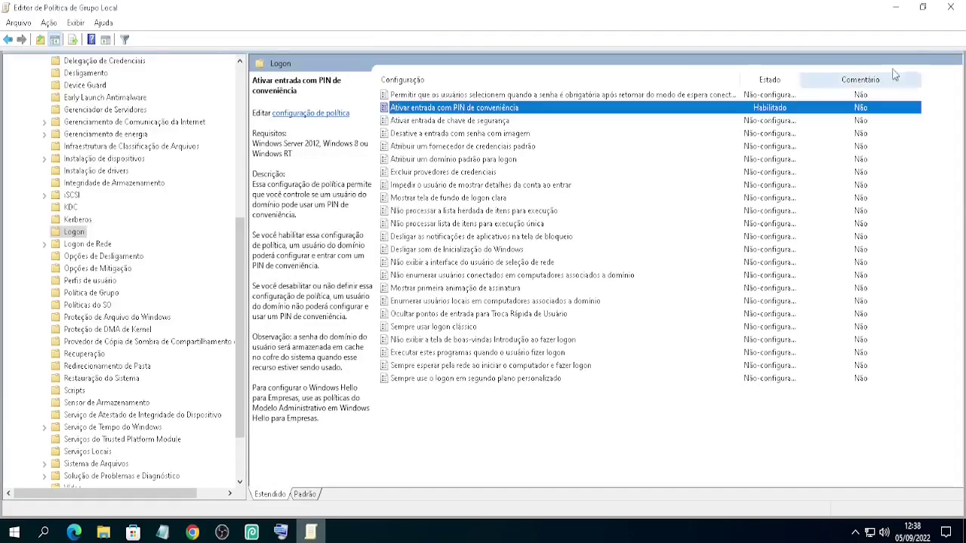
pyautogui.click(958, 10)
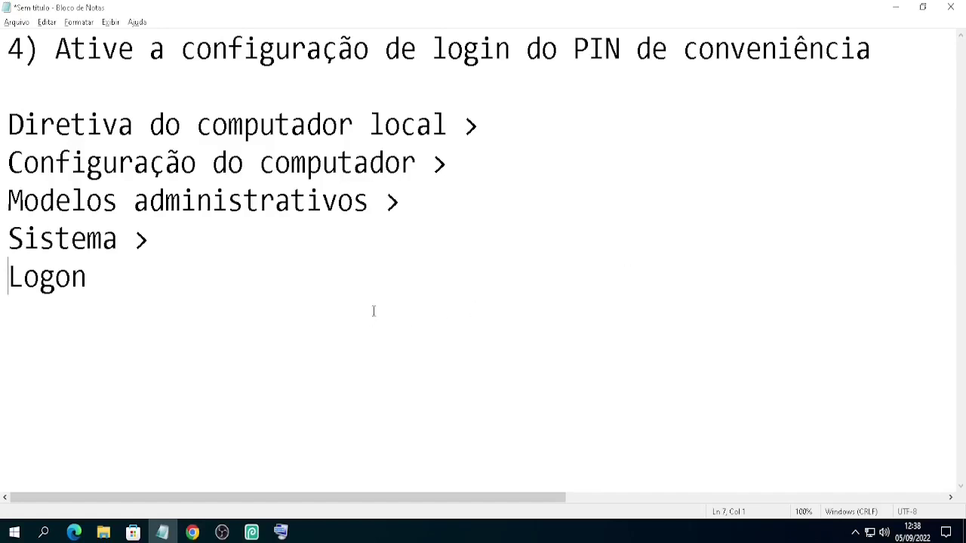
# - Replace the notes with '5) Redefinir o Windows Hello' and go to Settings' Contas > Opções de entrada
pyautogui.hotkey('ctrl', 'a')
pyautogui.write('5) Redefinir o Windows Hello')
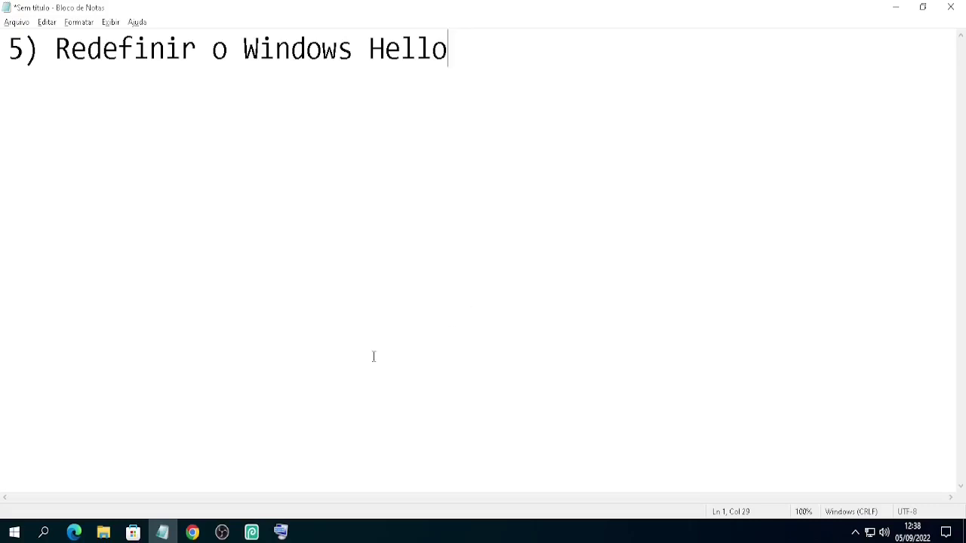
pyautogui.click(13, 532)
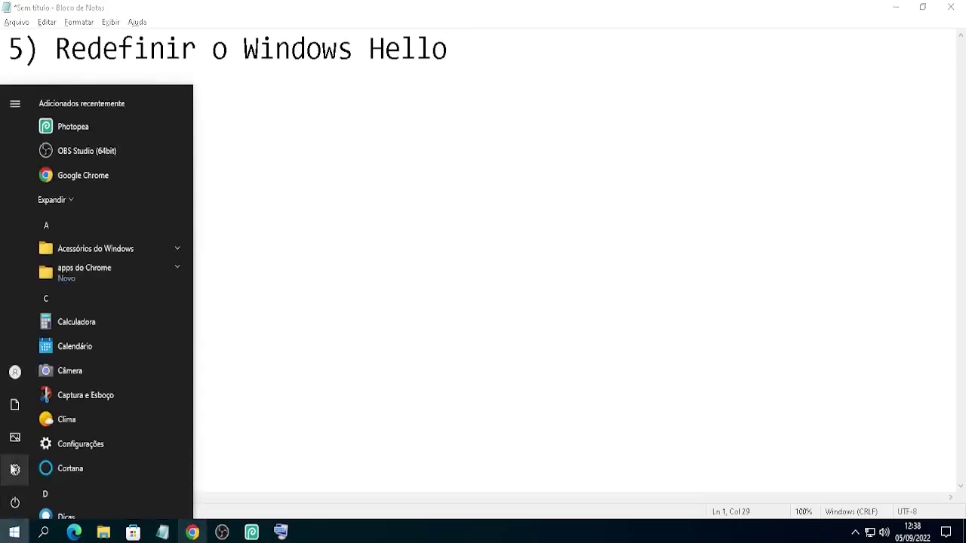
pyautogui.click(13, 468)
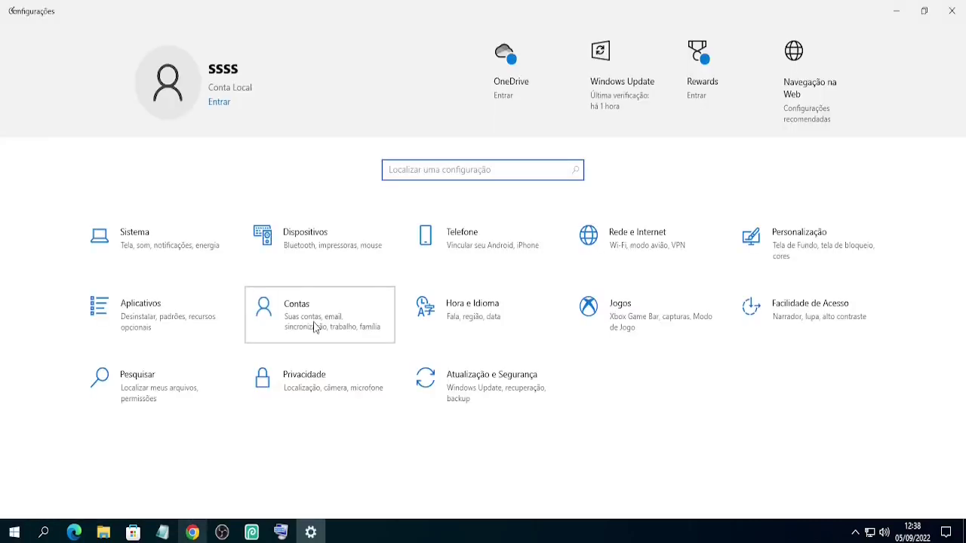
pyautogui.click(315, 327)
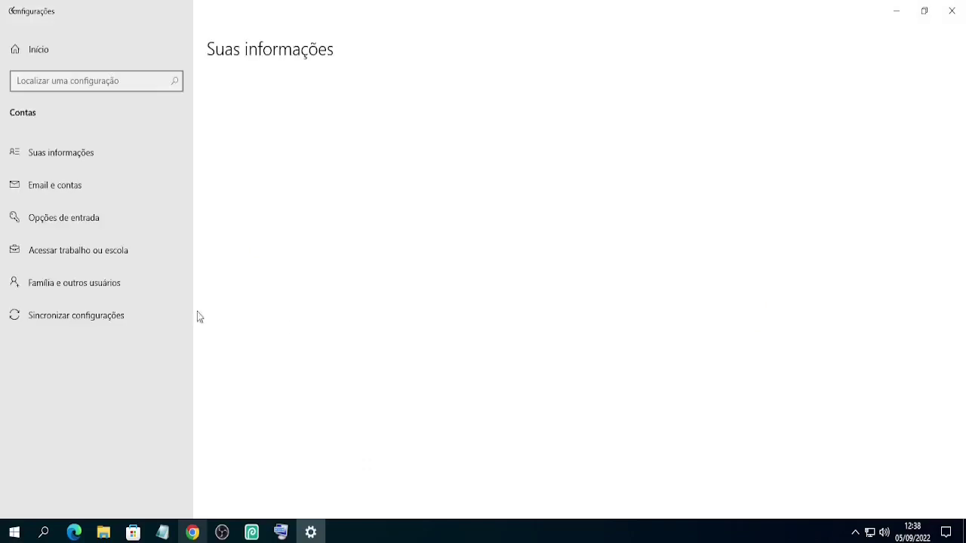
pyautogui.click(108, 219)
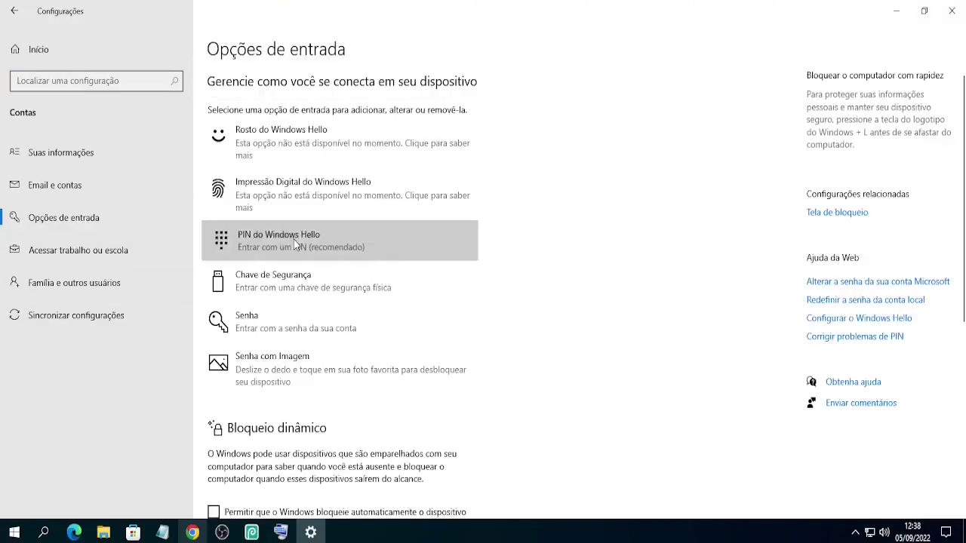
# - Remove the Windows Hello PIN, verifying with the account password, then close Settings
pyautogui.click(293, 239)
pyautogui.click(443, 351)
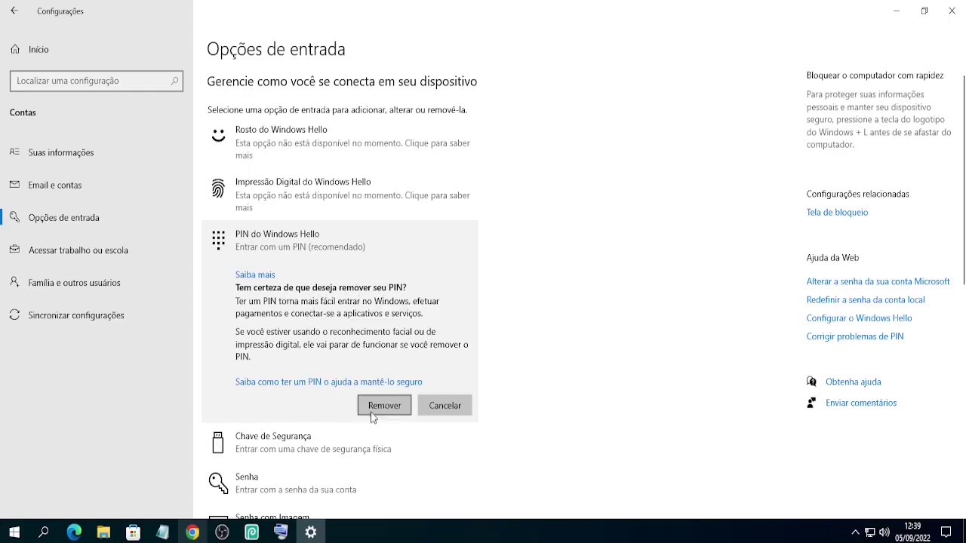
pyautogui.click(378, 412)
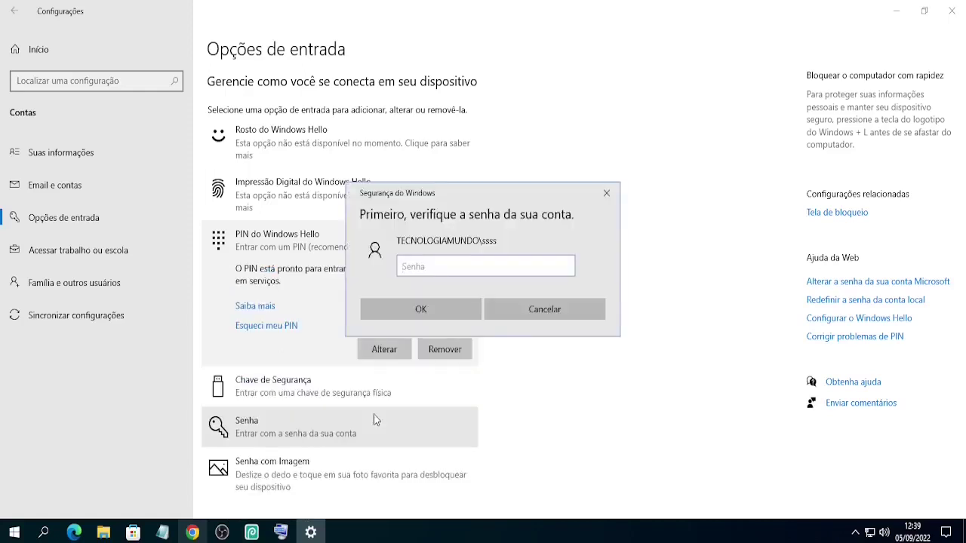
pyautogui.write('1234')
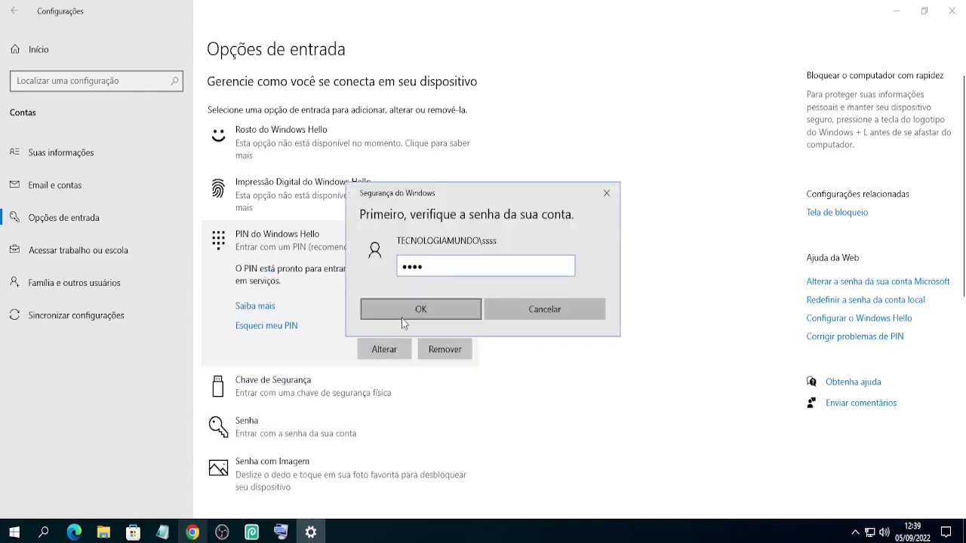
pyautogui.click(401, 318)
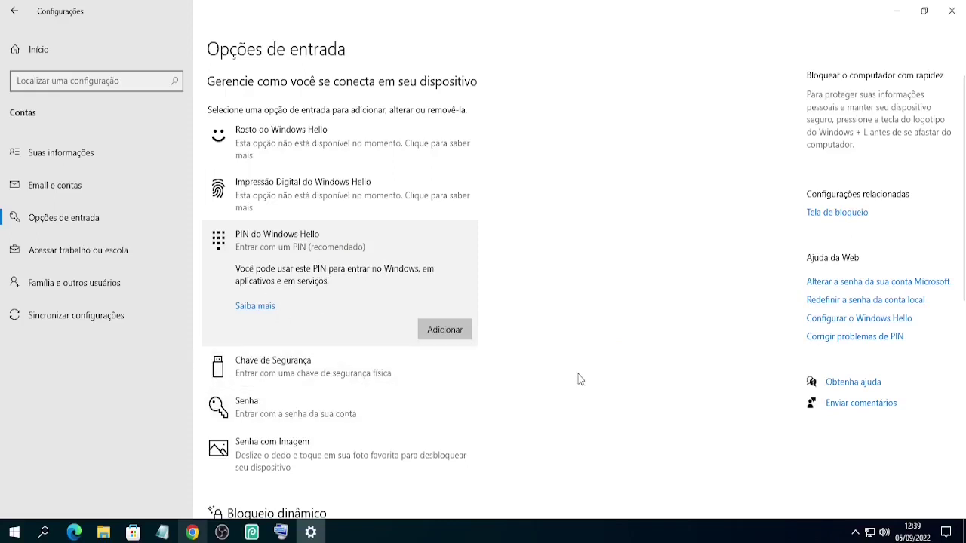
pyautogui.click(950, 12)
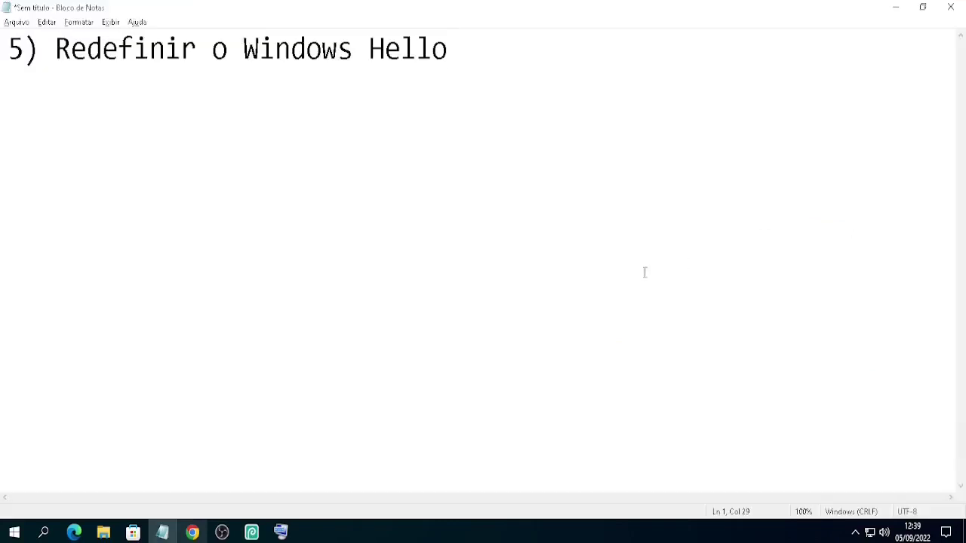
# - Go to Settings' Contas > Opções de entrada page
pyautogui.click(6, 535)
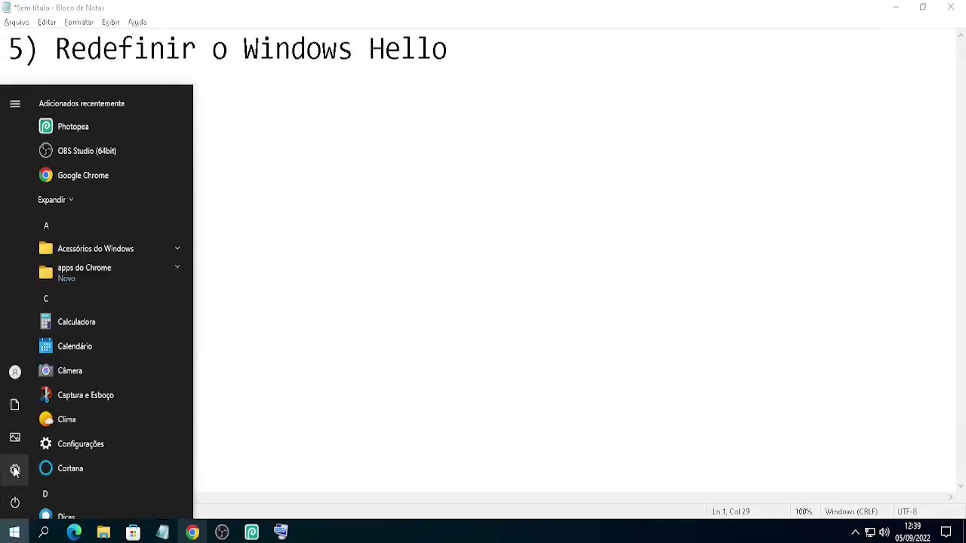
pyautogui.click(16, 470)
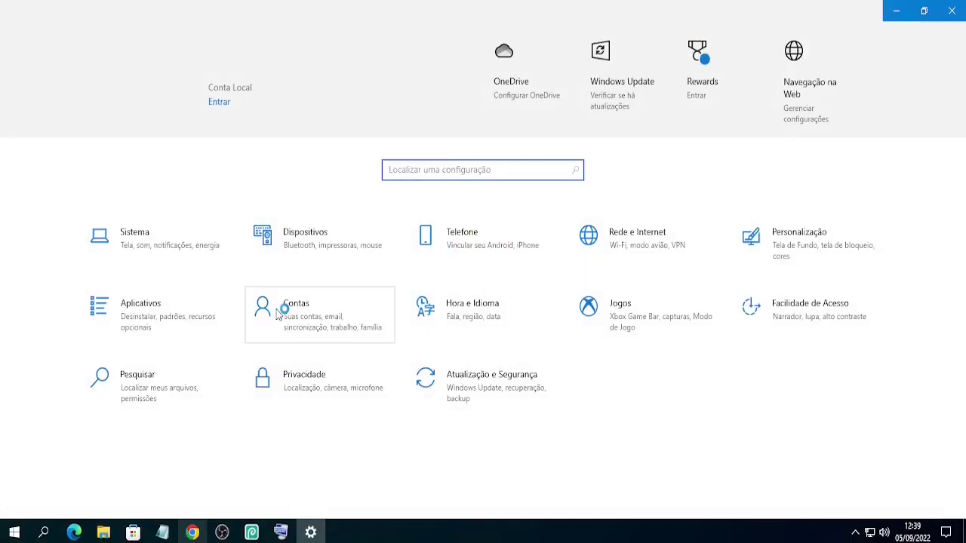
pyautogui.click(280, 308)
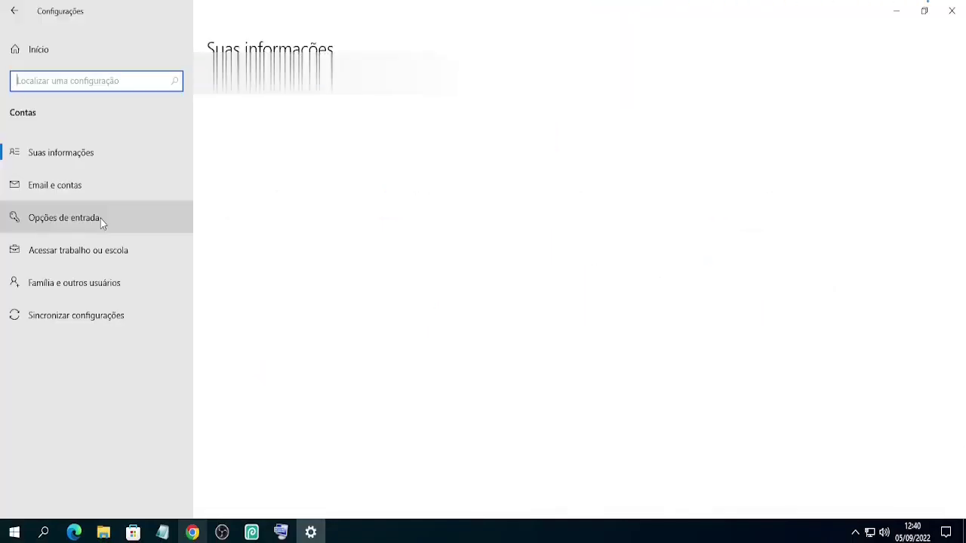
pyautogui.click(100, 218)
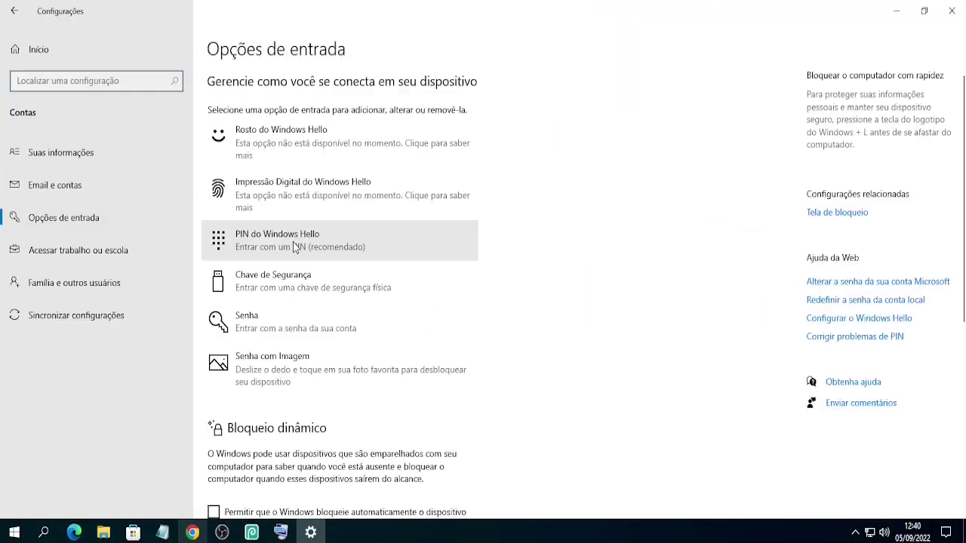
# - Add a new Windows Hello PIN after entering the account password, typing the new PIN twice
pyautogui.click(295, 248)
pyautogui.click(456, 335)
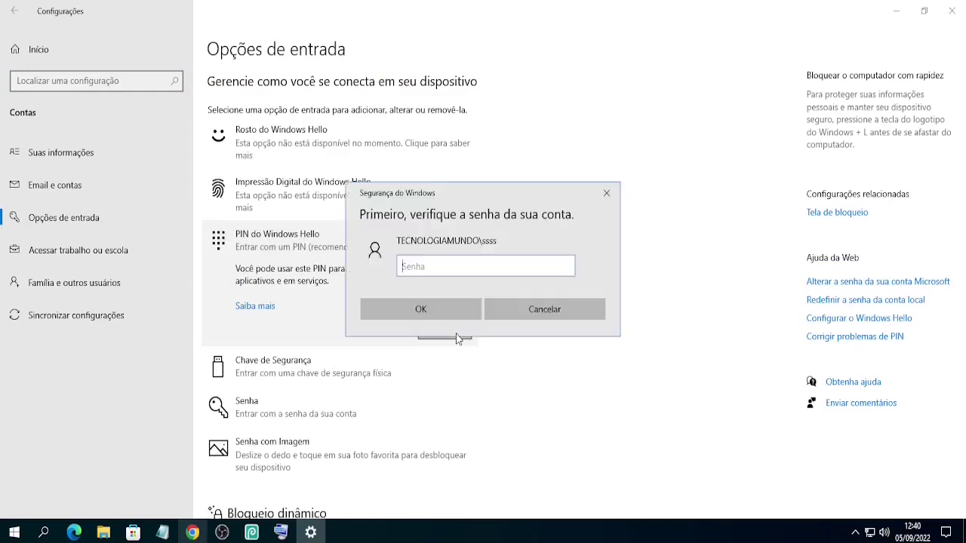
pyautogui.write('1234')
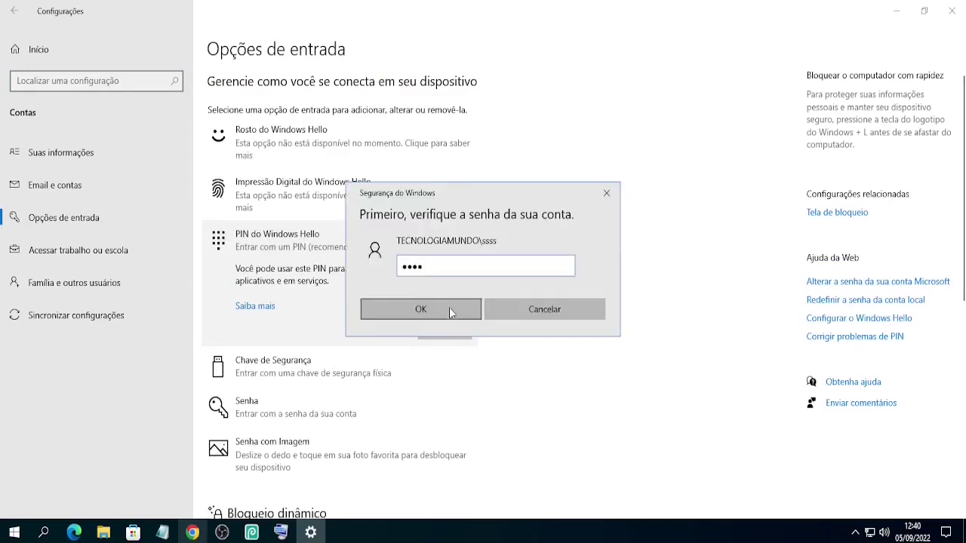
pyautogui.click(450, 309)
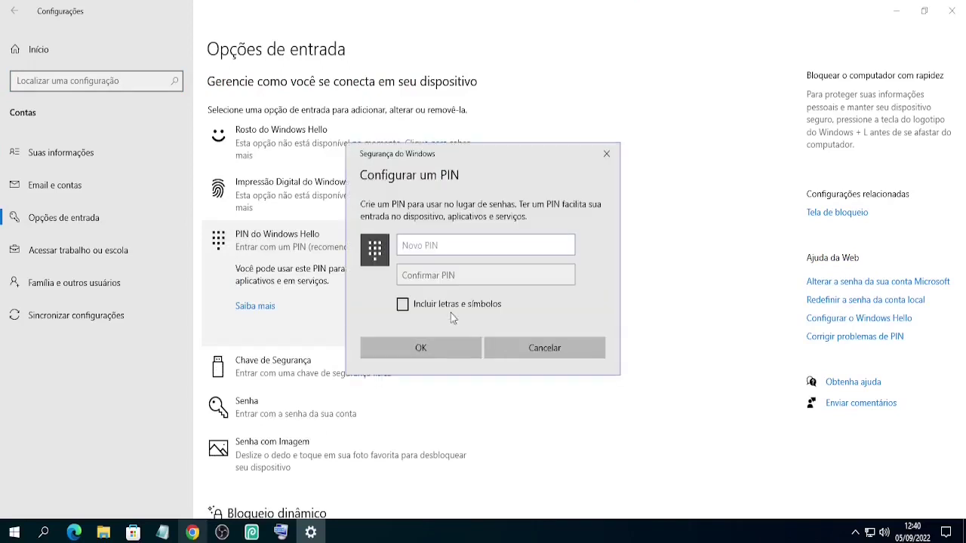
pyautogui.write('1234')
pyautogui.click(443, 275)
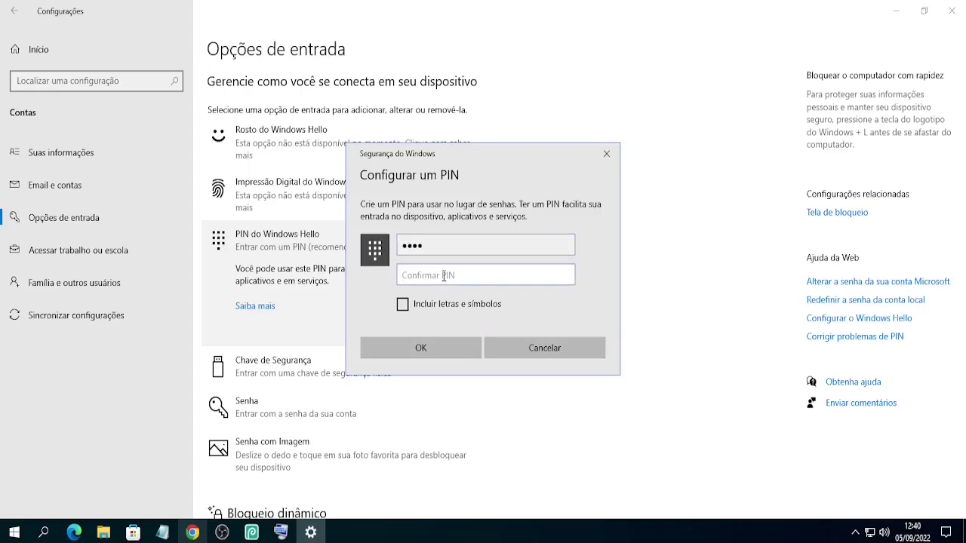
pyautogui.write('1234')
pyautogui.click(420, 350)
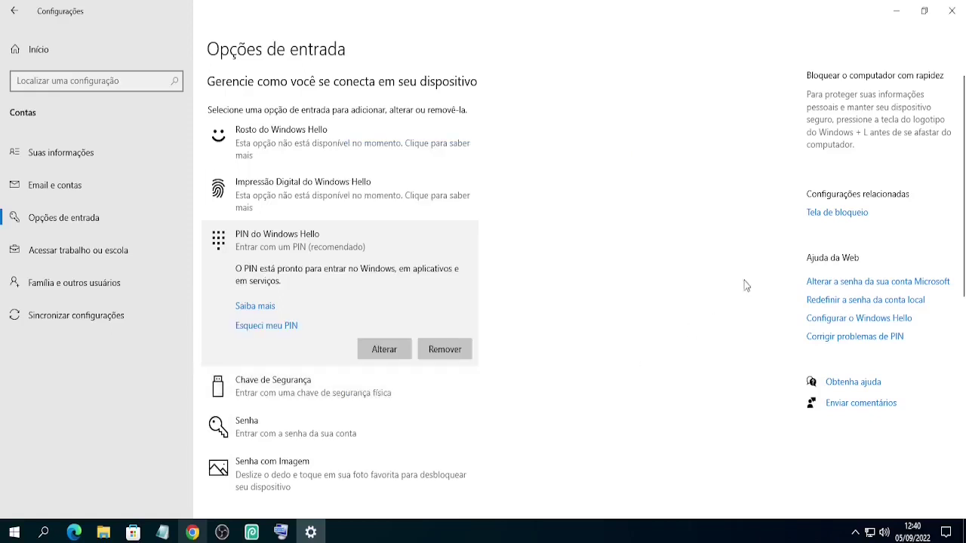
# - Close the Settings window and minimize the Notepad notes to reveal the desktop
pyautogui.click(950, 9)
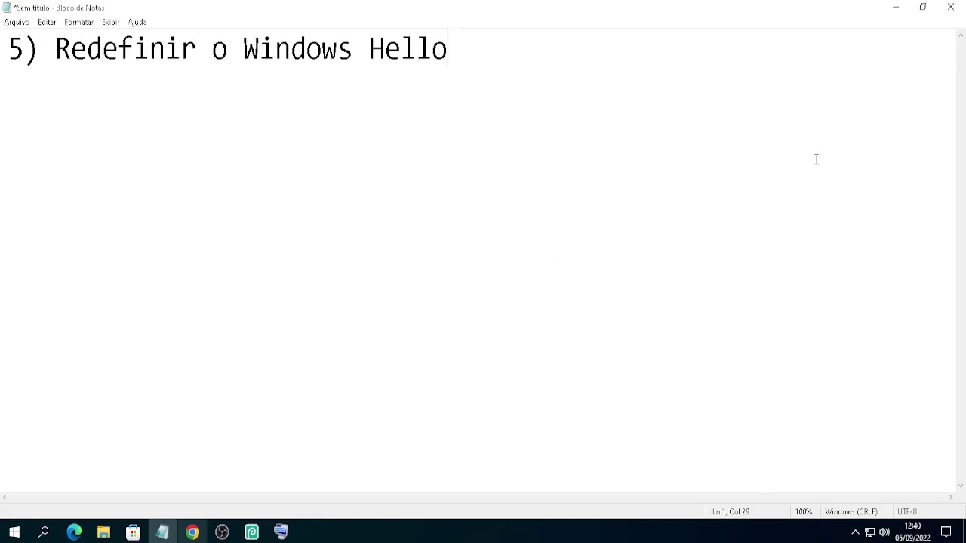
pyautogui.click(895, 7)
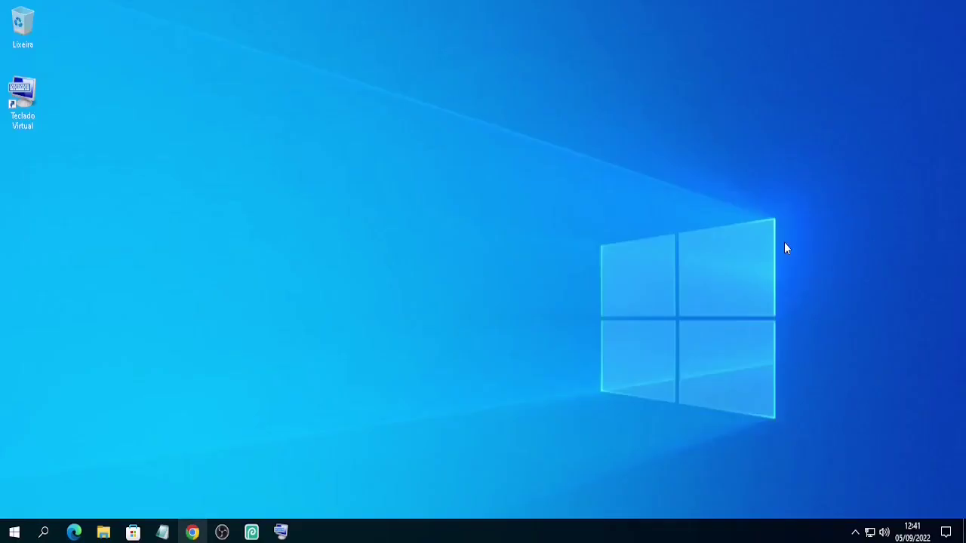